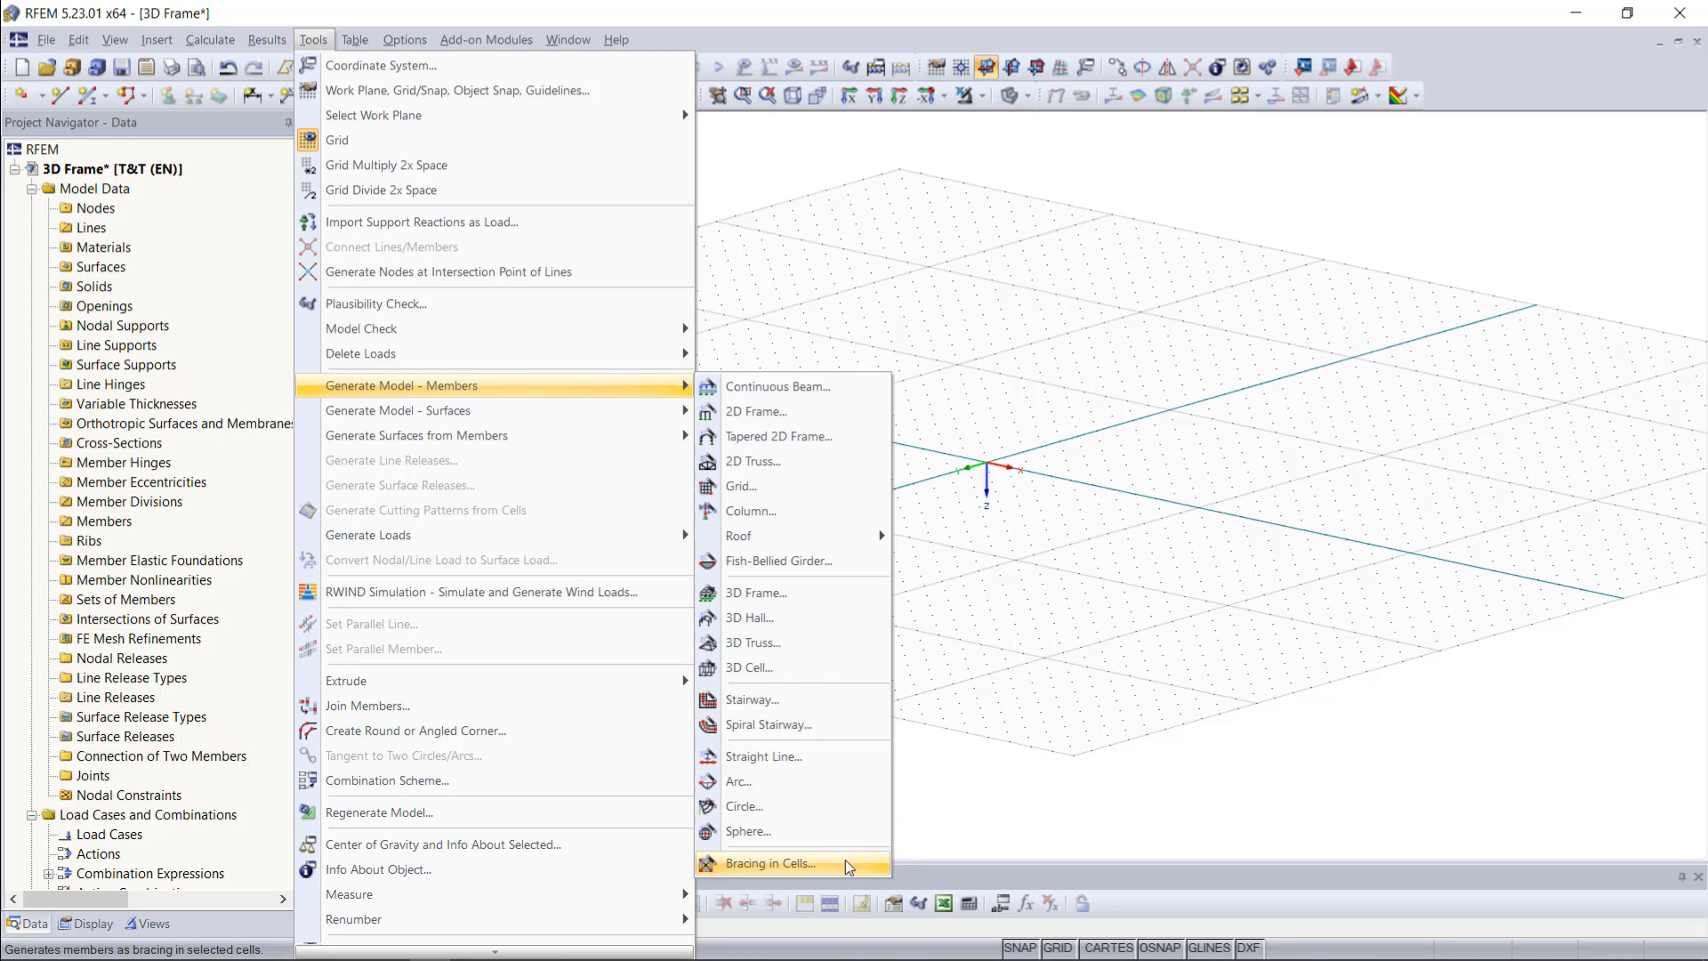
# Start generating a 3D frame with 3 spans in X, 2 in Y and 1 in Z
pyautogui.click(1082, 612)
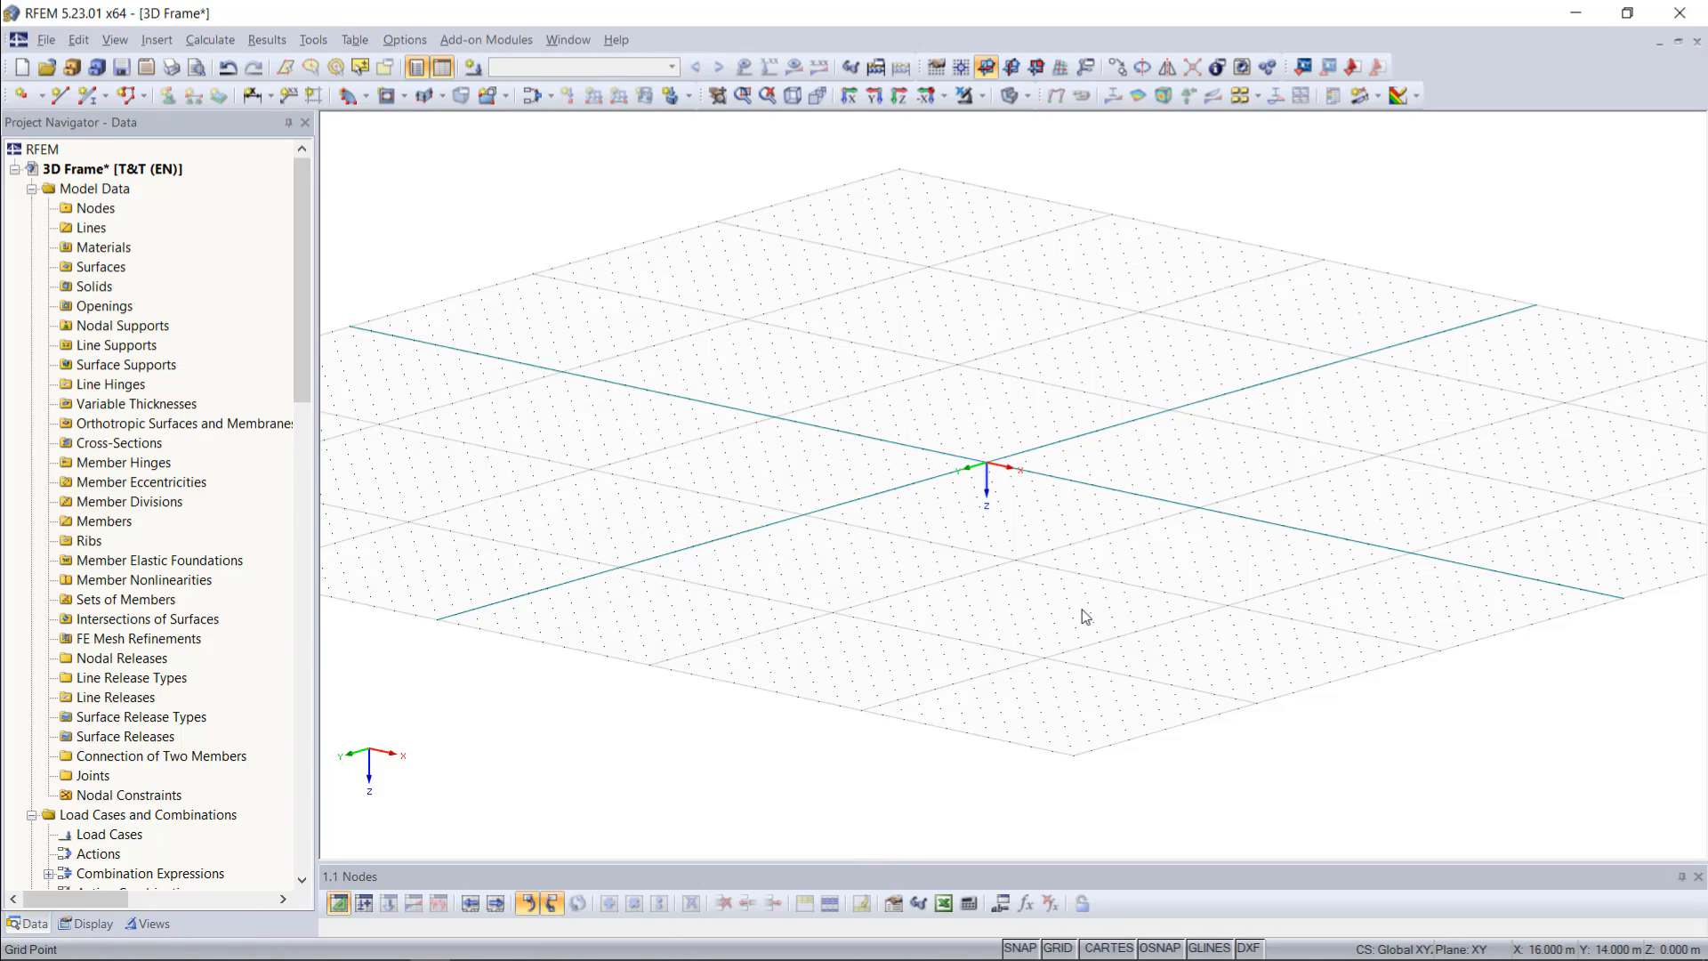
pyautogui.click(311, 40)
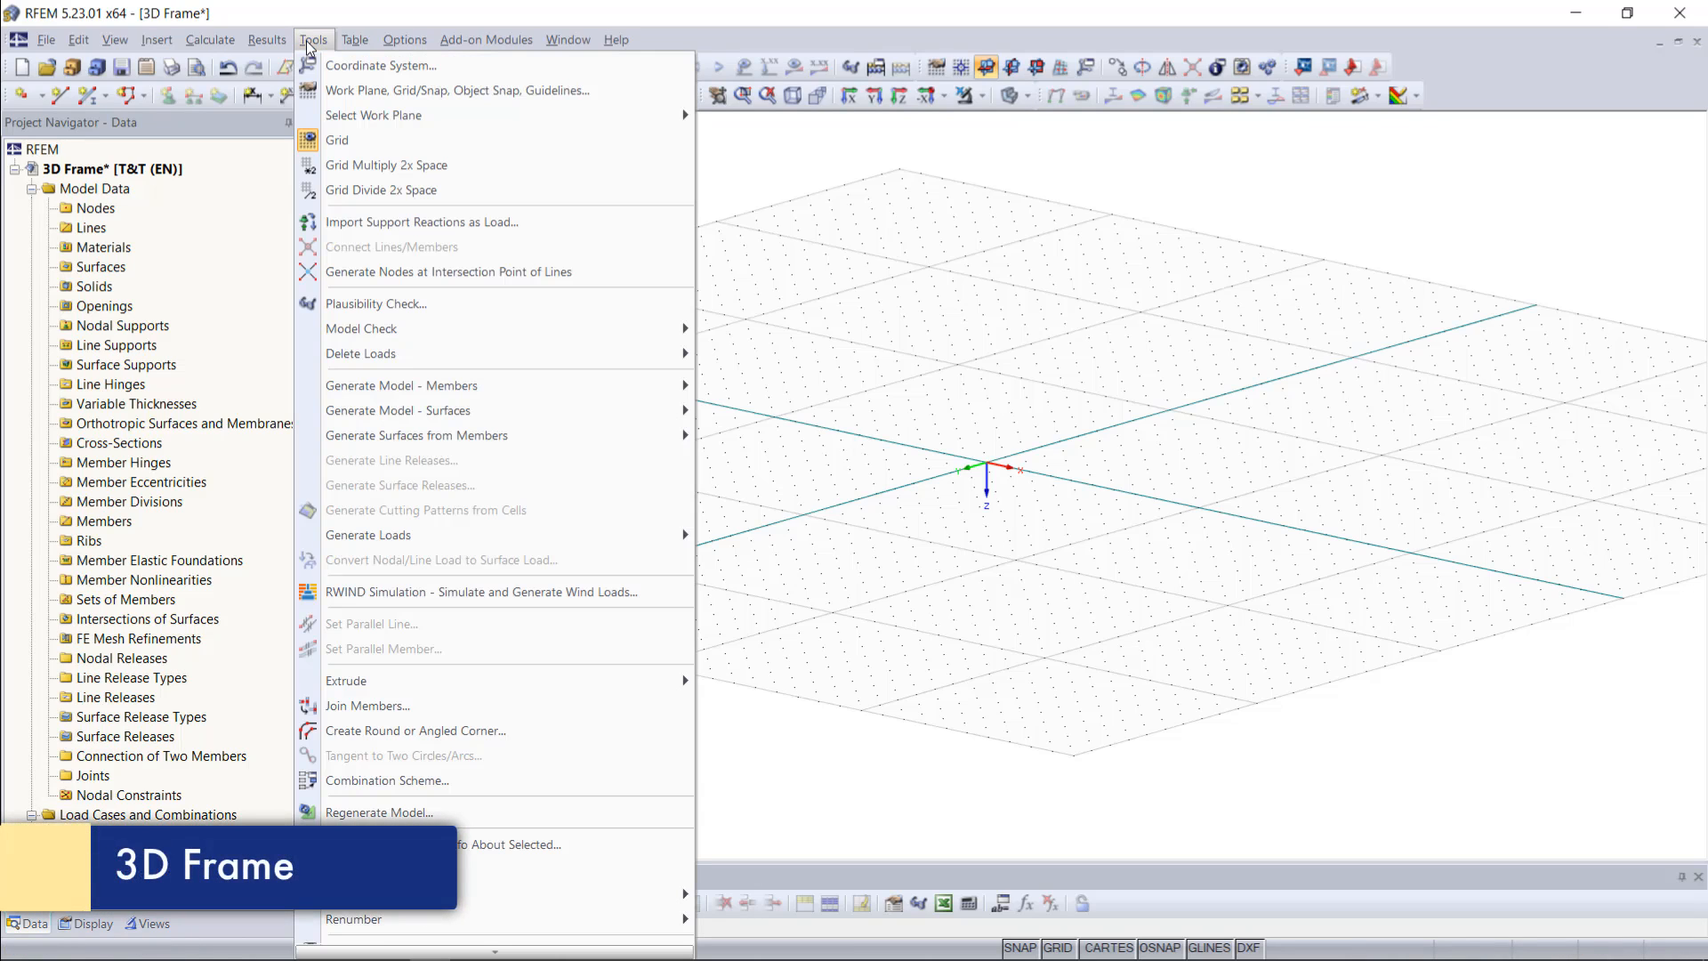
pyautogui.moveTo(554, 392)
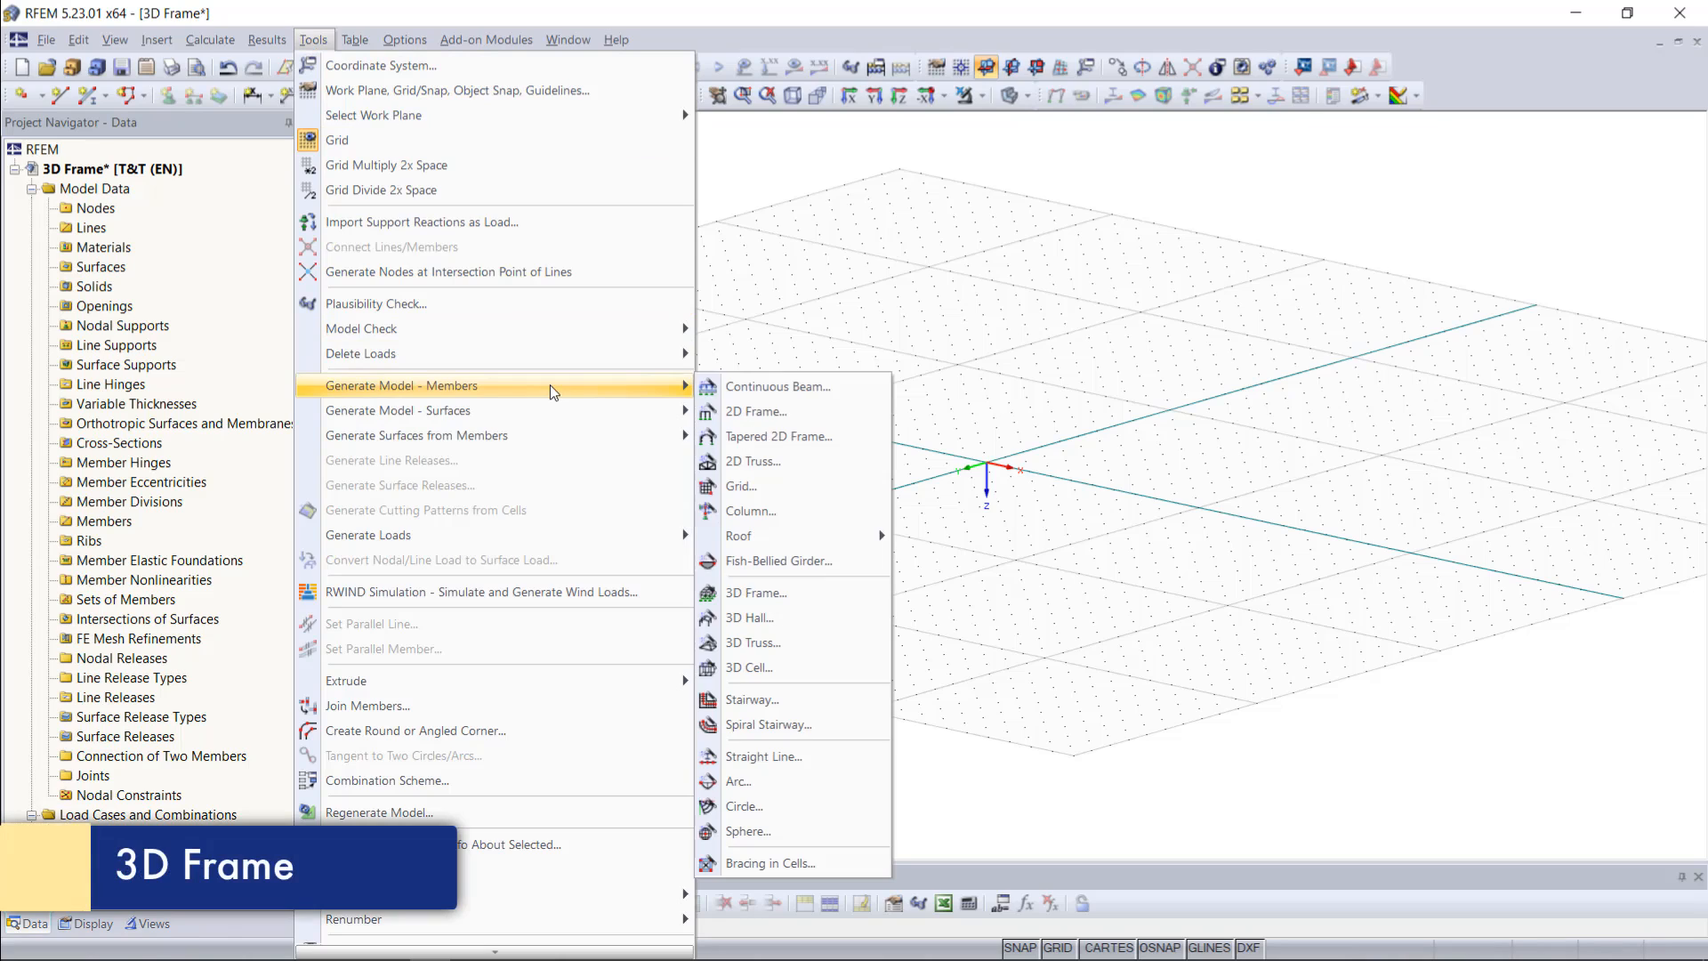
pyautogui.click(790, 592)
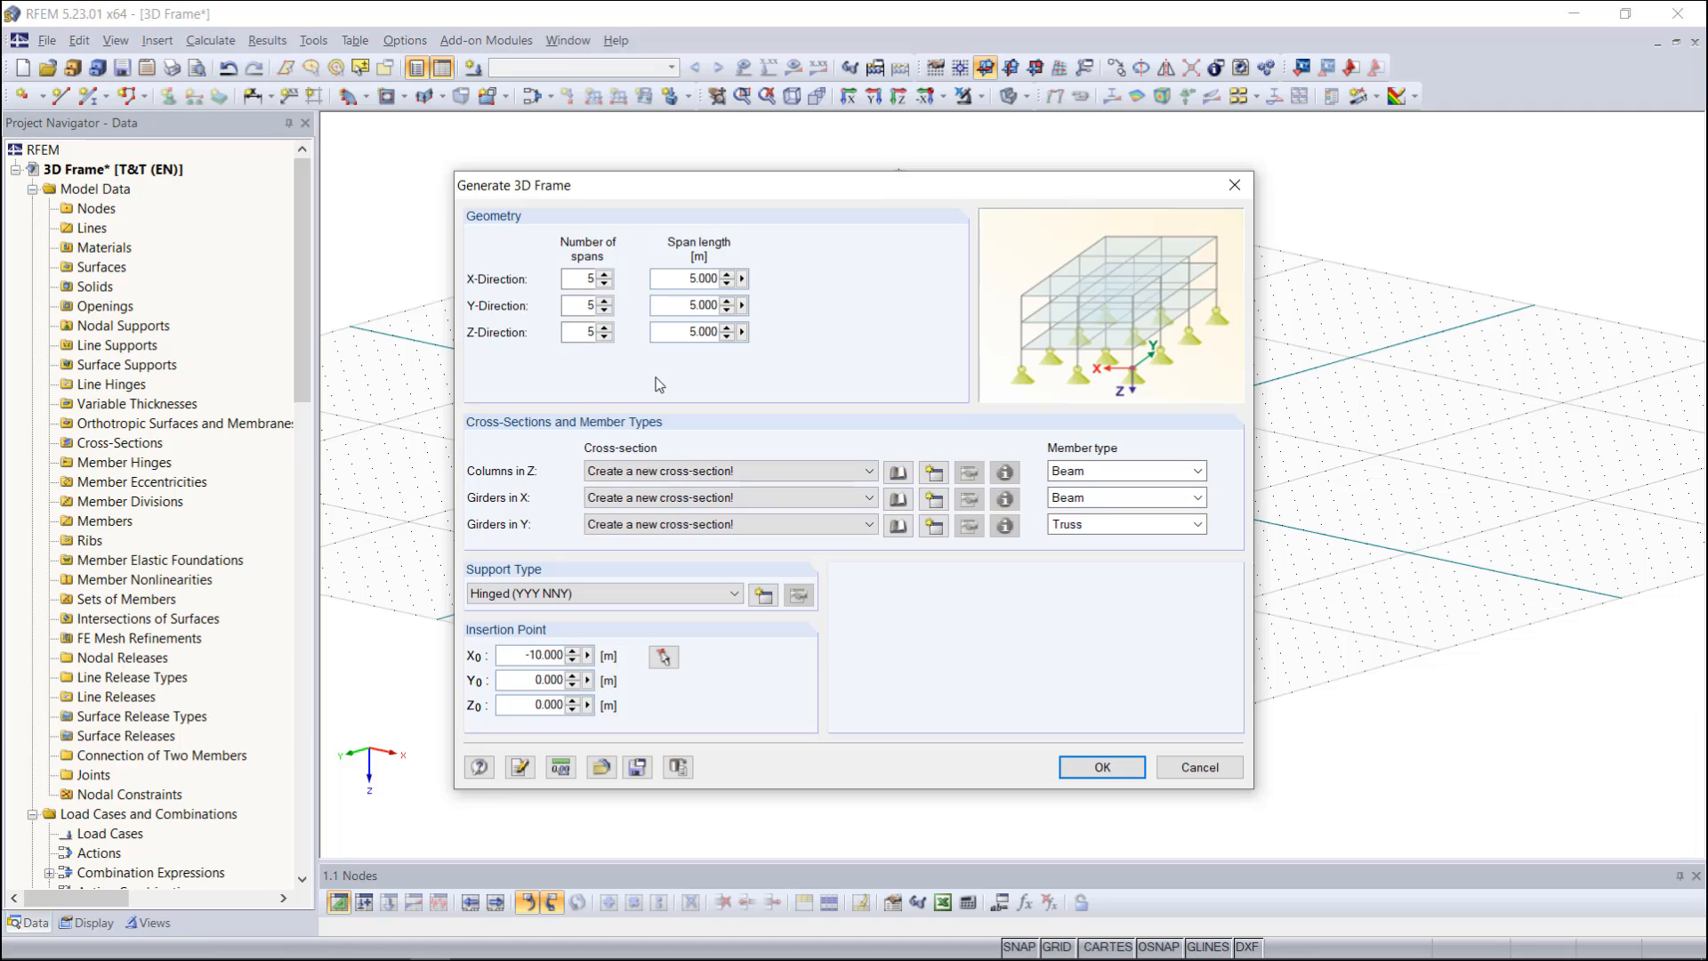
pyautogui.doubleClick(587, 278)
pyautogui.write('3')
pyautogui.click(586, 304)
pyautogui.doubleClick(587, 304)
pyautogui.write('2')
pyautogui.doubleClick(588, 332)
# Set the frame's span lengths to 4 m in the Y-direction and 3 m in the Z-direction
pyautogui.click(687, 280)
pyautogui.doubleClick(694, 303)
pyautogui.write('4')
pyautogui.doubleClick(694, 331)
pyautogui.write('3')
# Select the rolled I-section IPE 300 from the cross-section library for the columns in Z
pyautogui.click(711, 471)
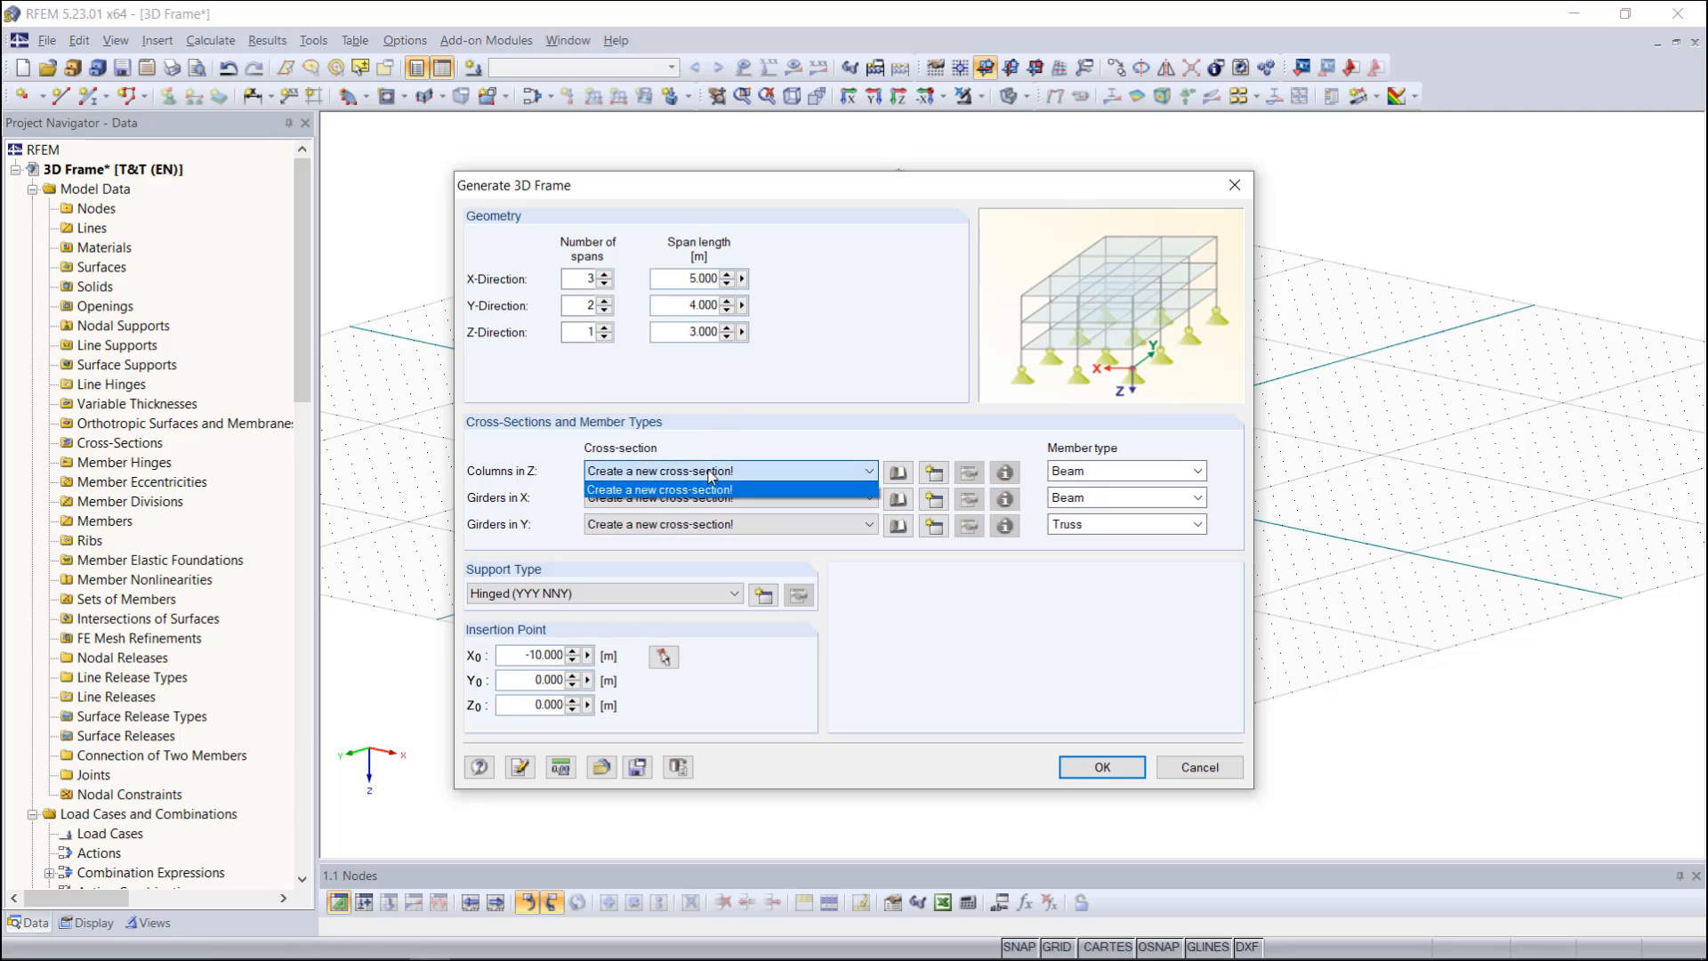
pyautogui.click(711, 475)
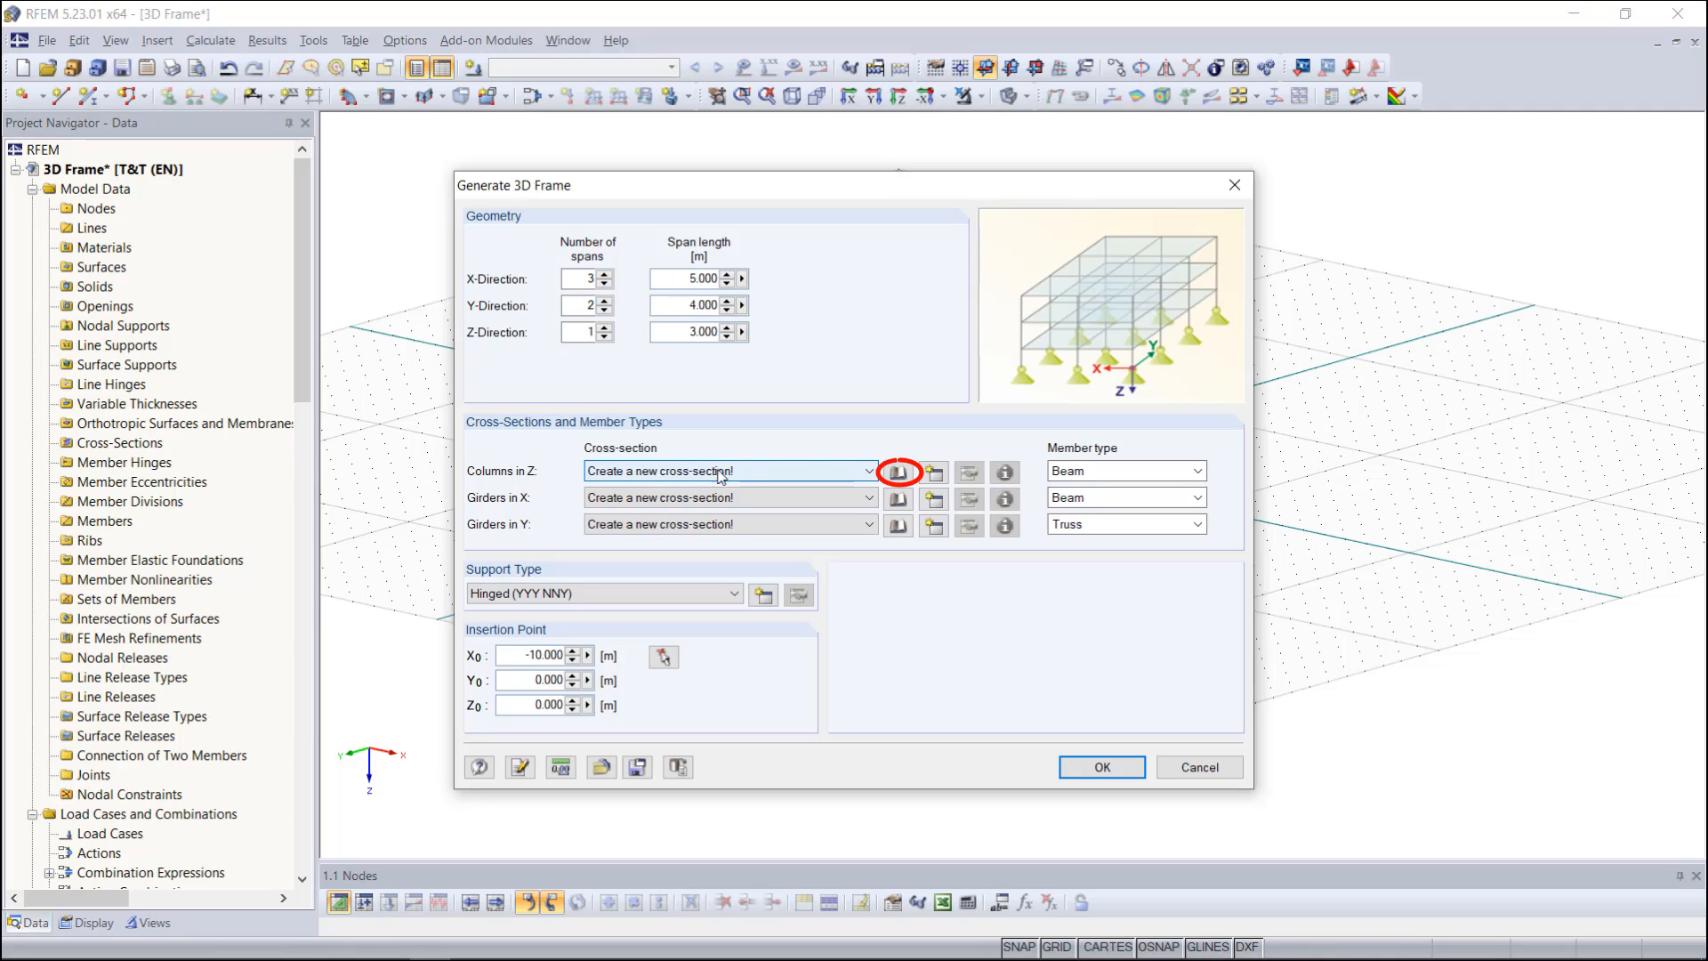
pyautogui.click(898, 476)
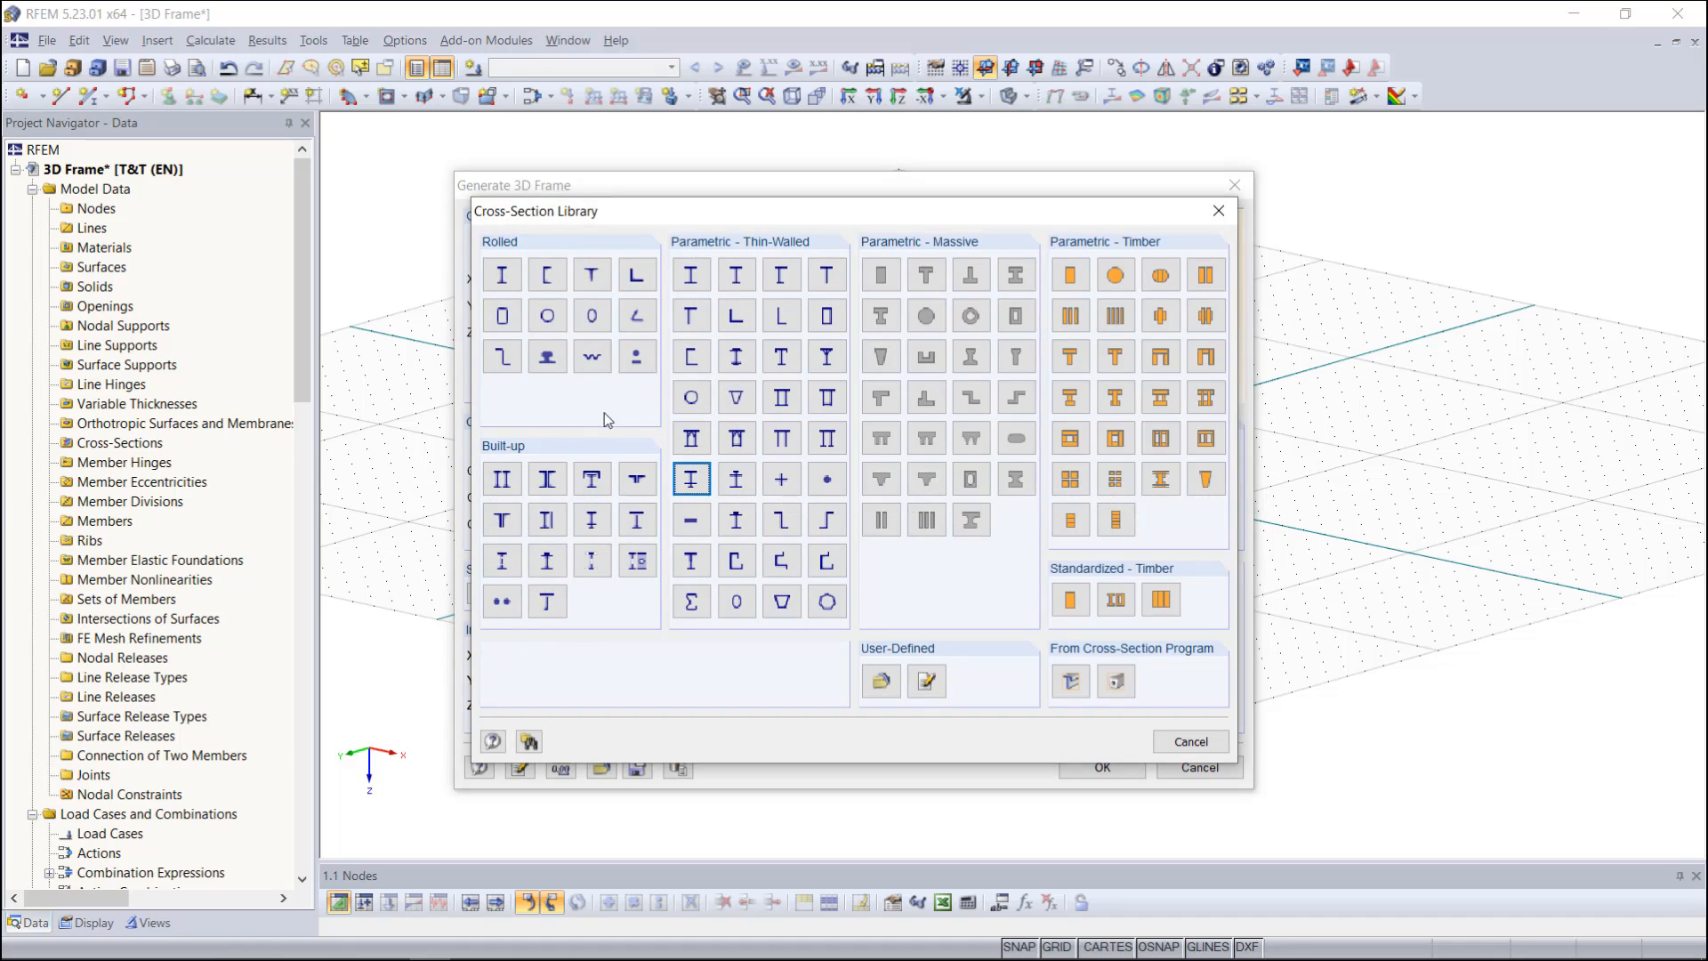
pyautogui.click(501, 283)
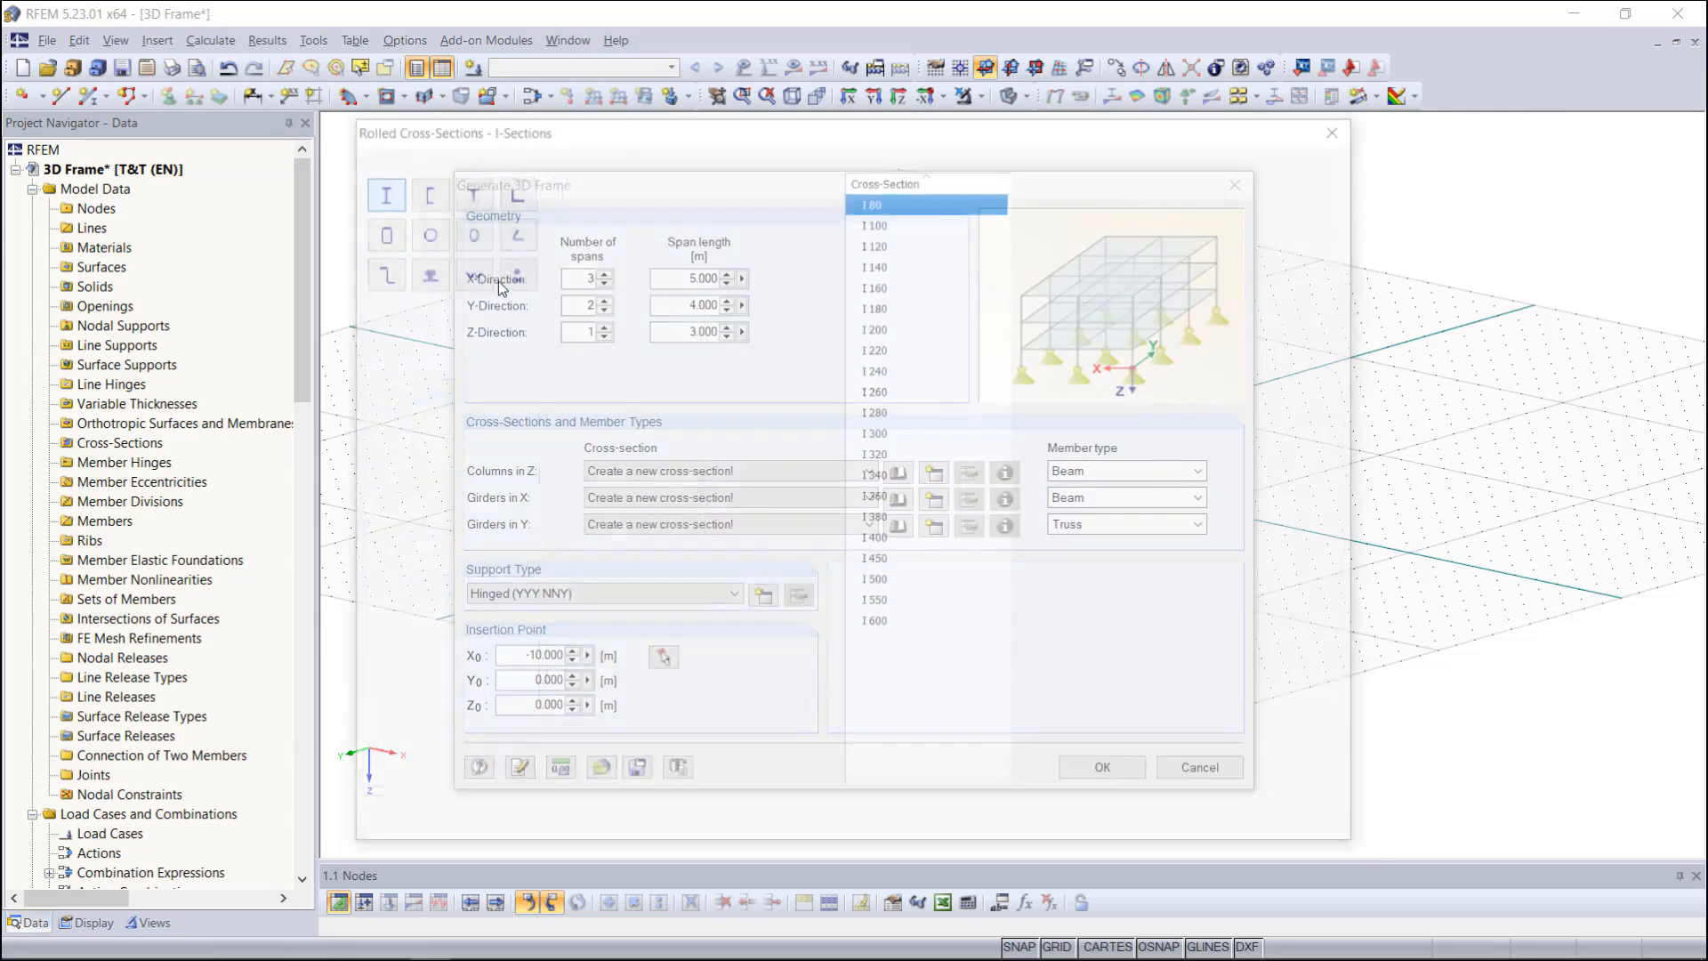
pyautogui.click(584, 221)
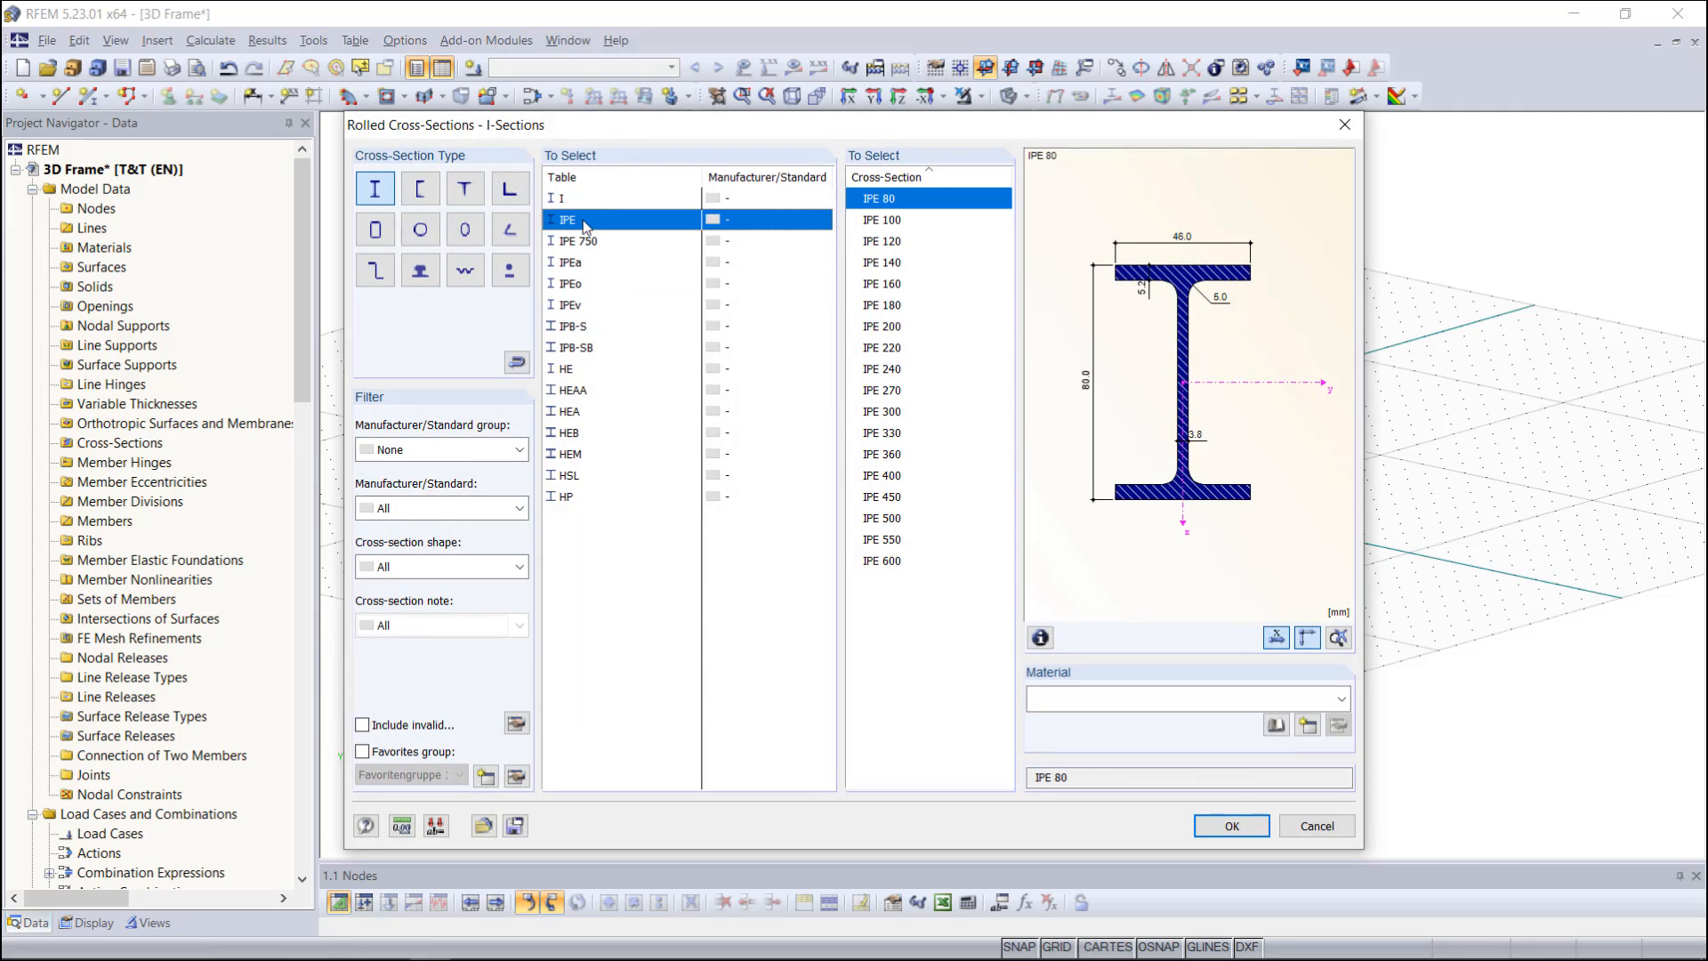
pyautogui.click(894, 414)
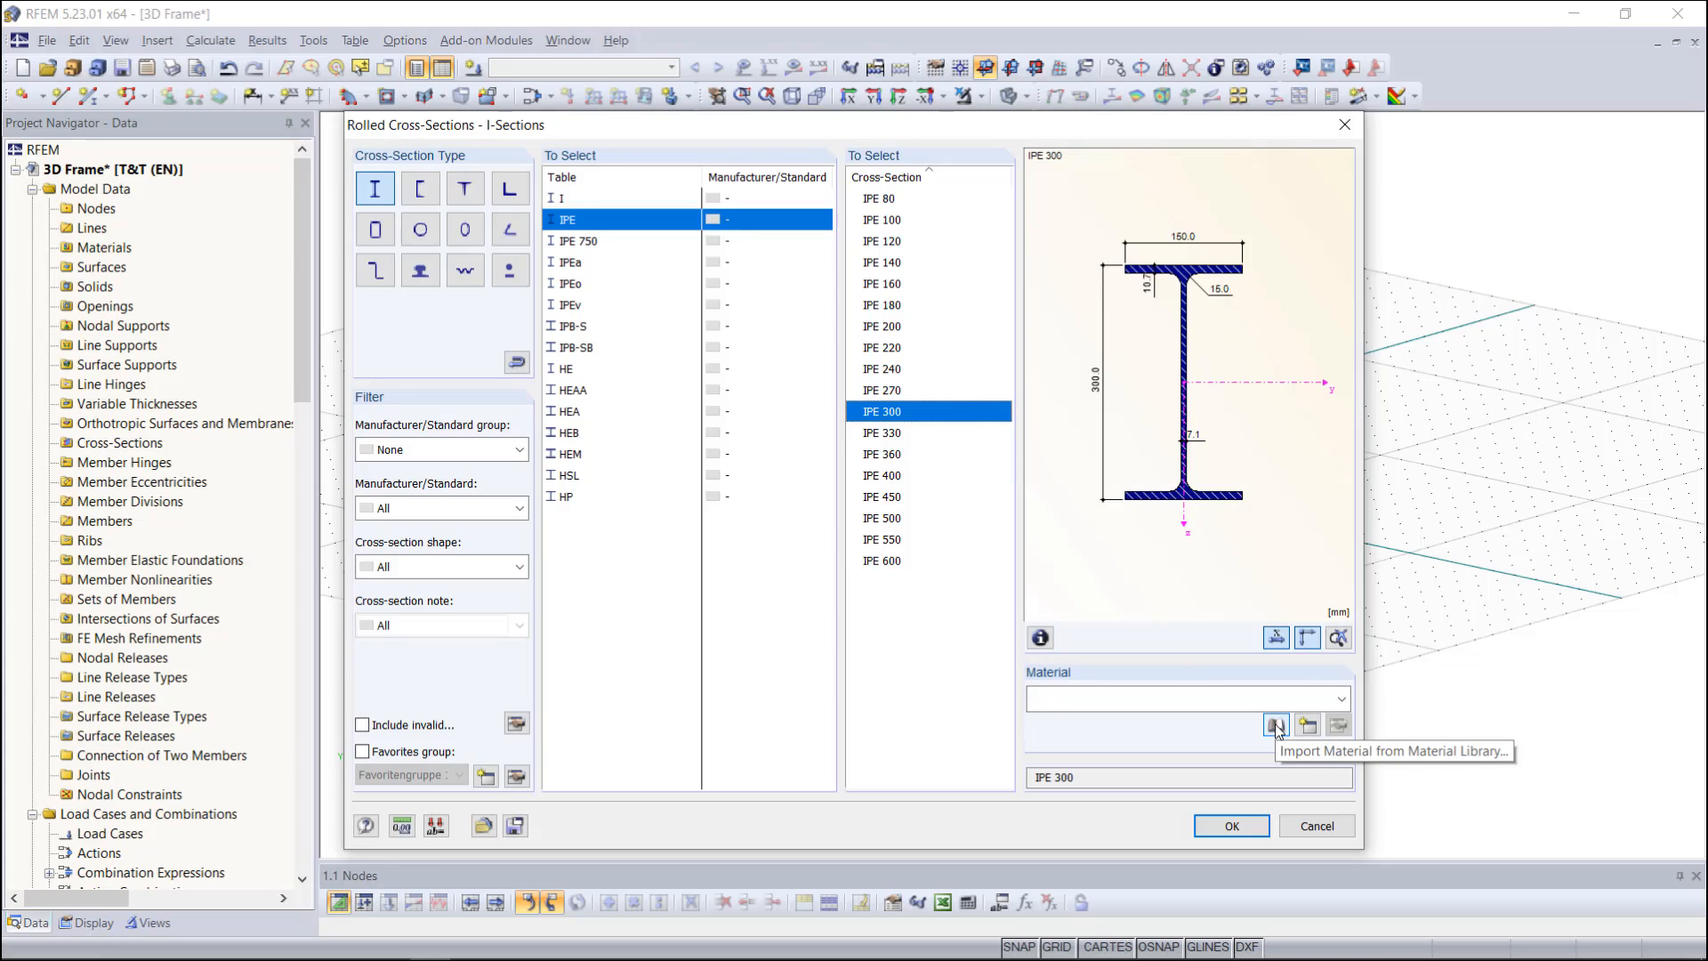
# Assign Steel S 235 (DIN EN 1993-1-1:2010-12) from the material library to the IPE 300 section and accept the section
pyautogui.click(1277, 726)
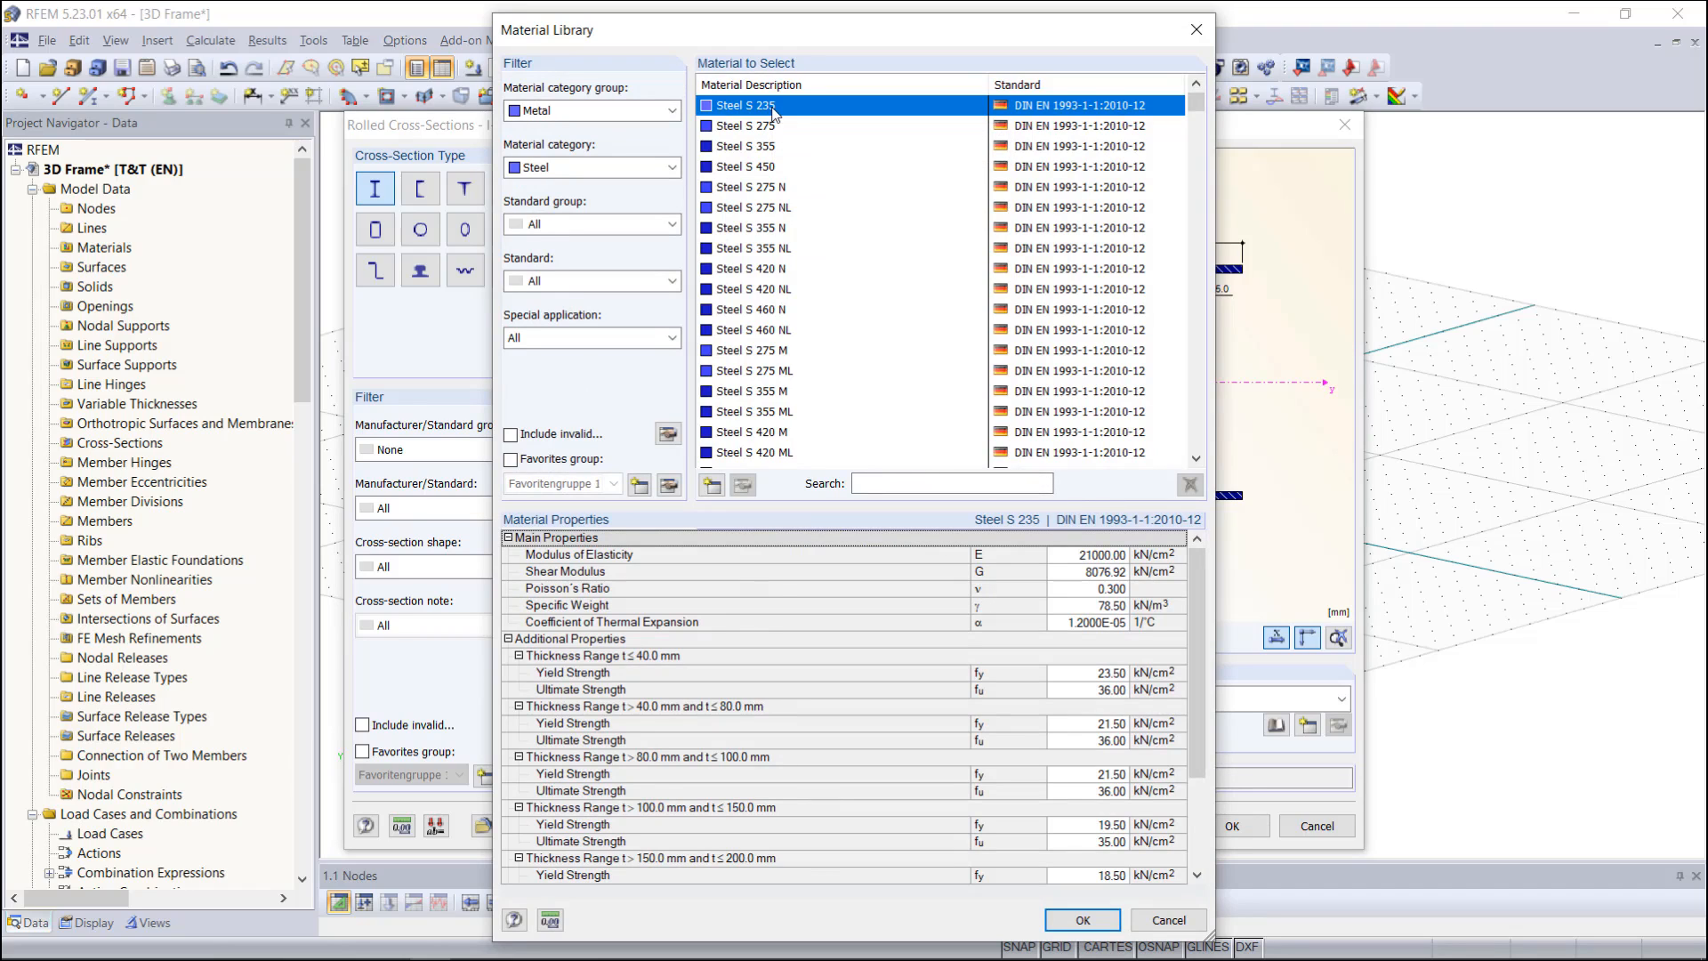
pyautogui.click(1078, 920)
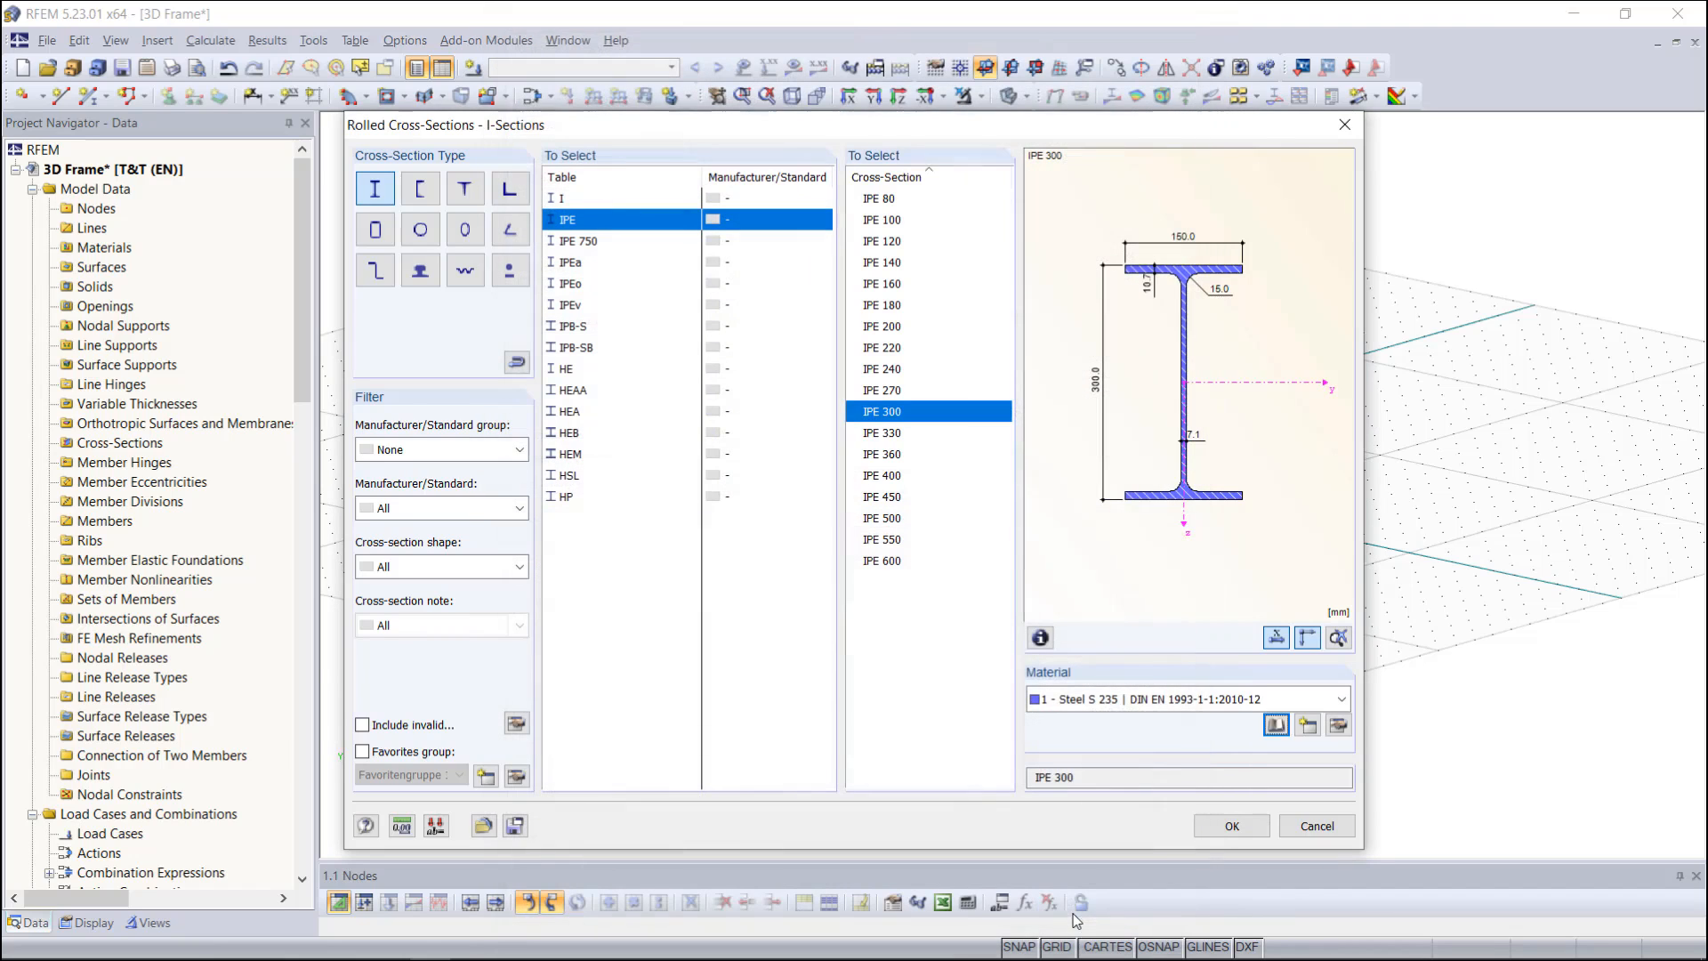
pyautogui.click(1233, 827)
pyautogui.click(1118, 791)
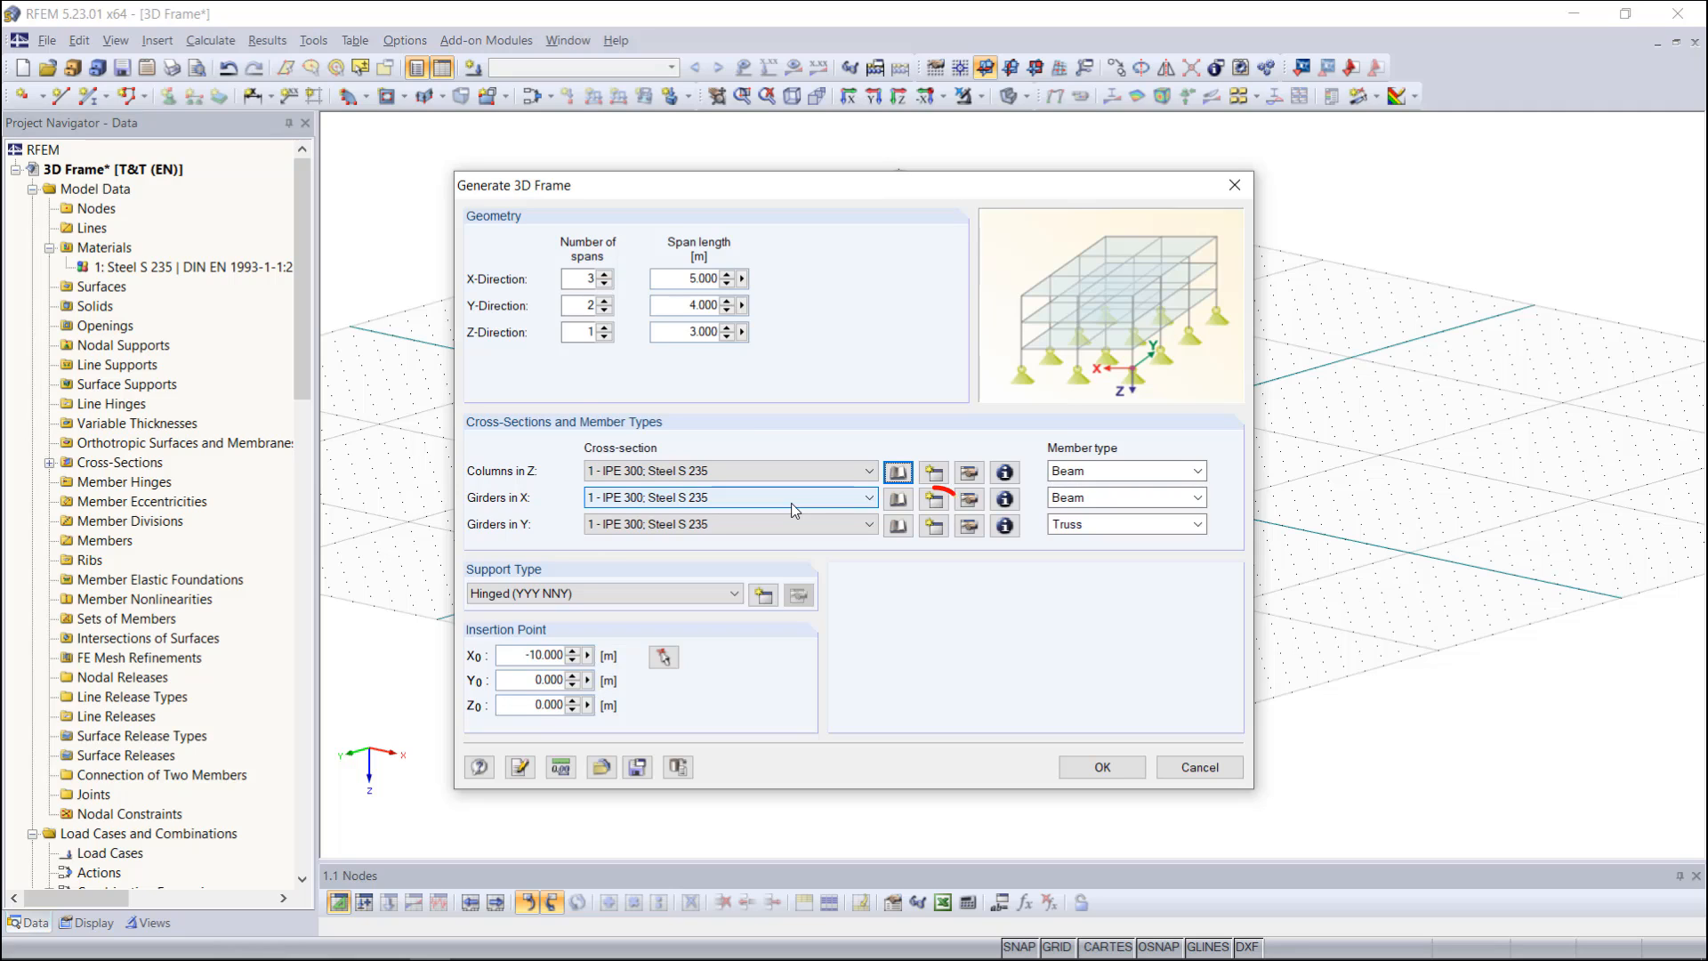
# Create a new IPE 240 cross-section for the girders in X
pyautogui.click(933, 499)
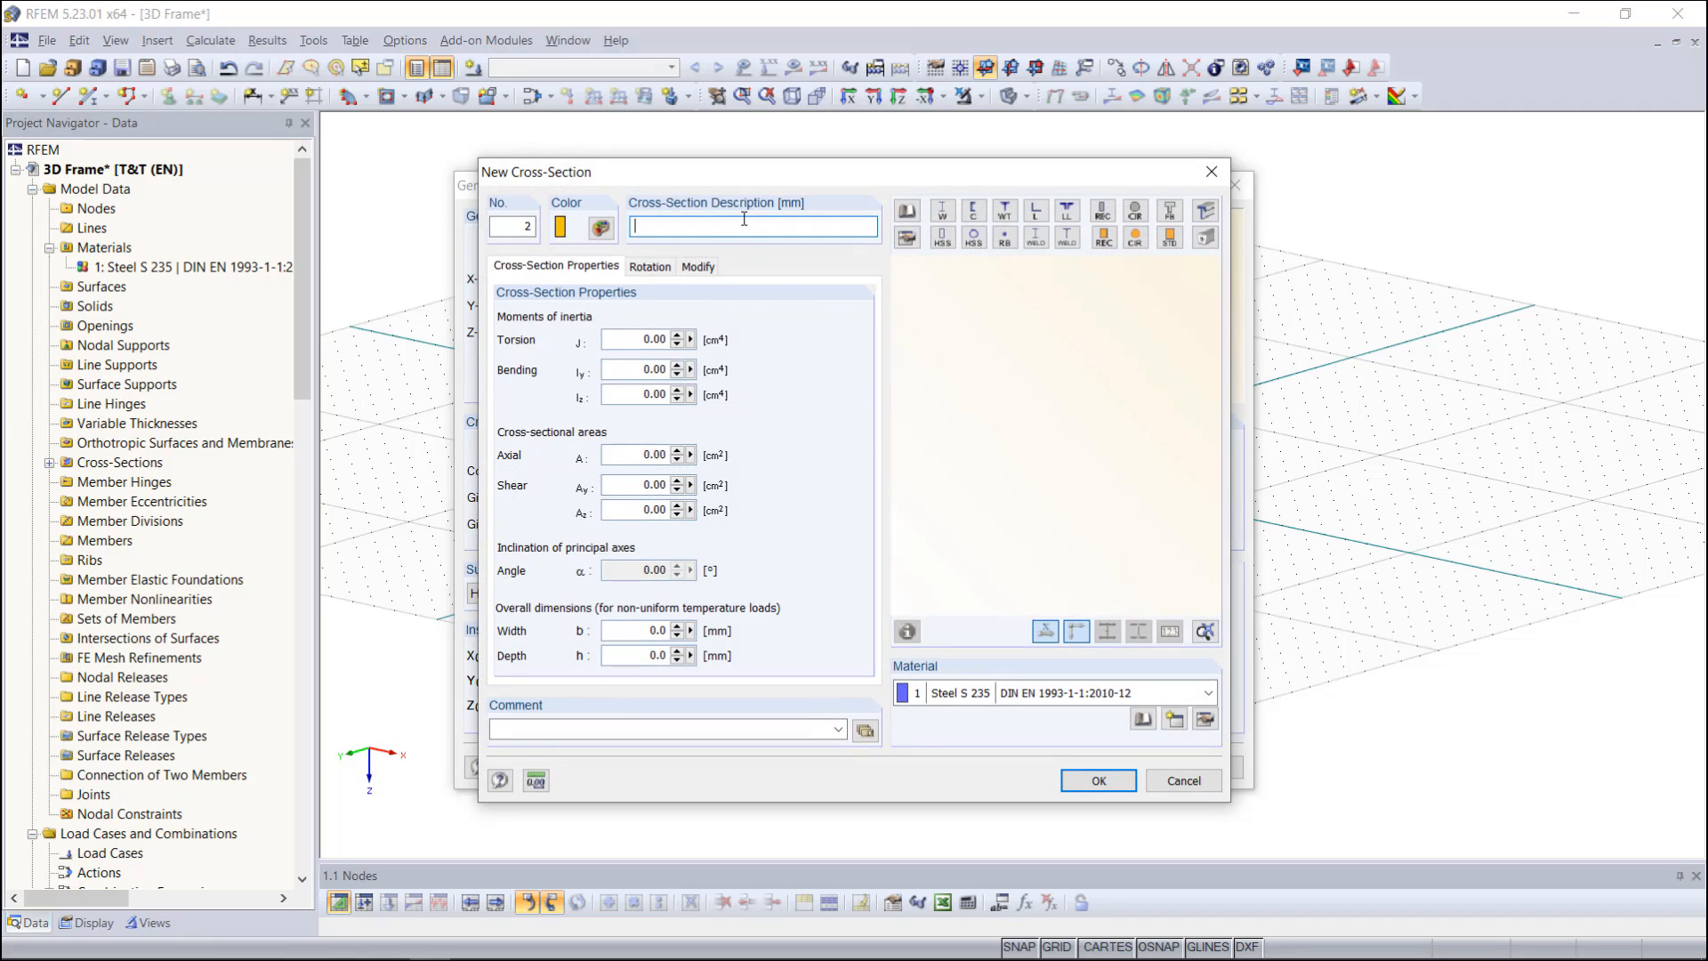
pyautogui.write('IPE 240')
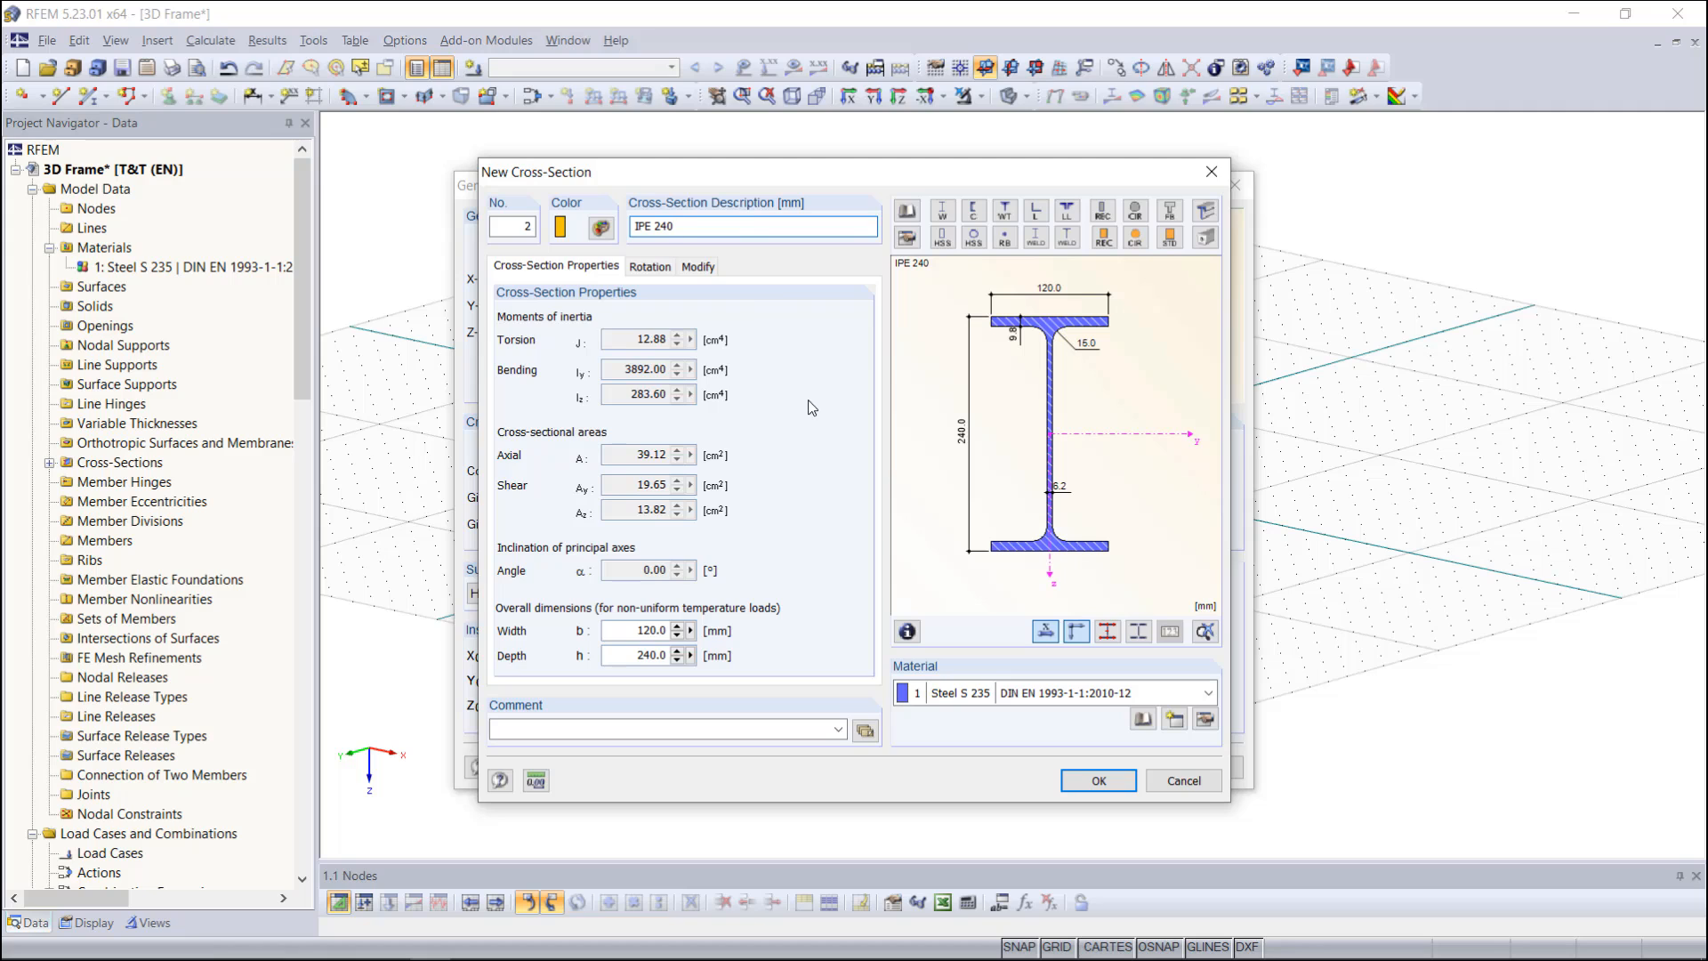
pyautogui.click(1092, 783)
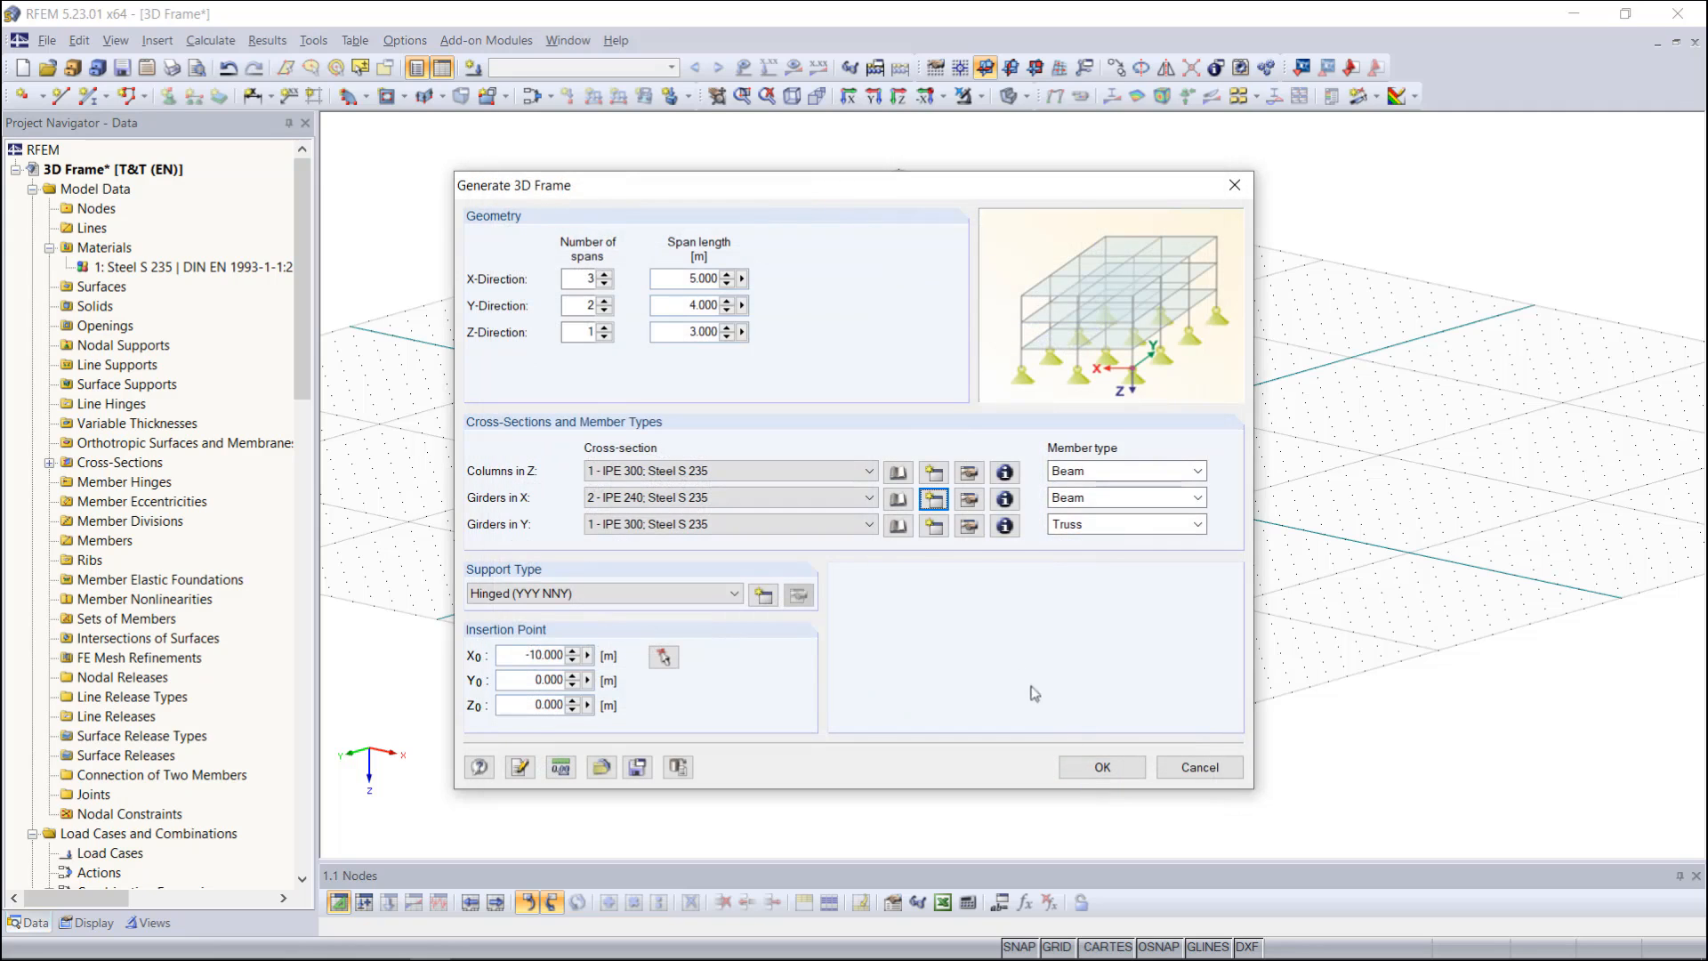
# Create a new HEA 120 cross-section for the girders in Y
pyautogui.click(934, 526)
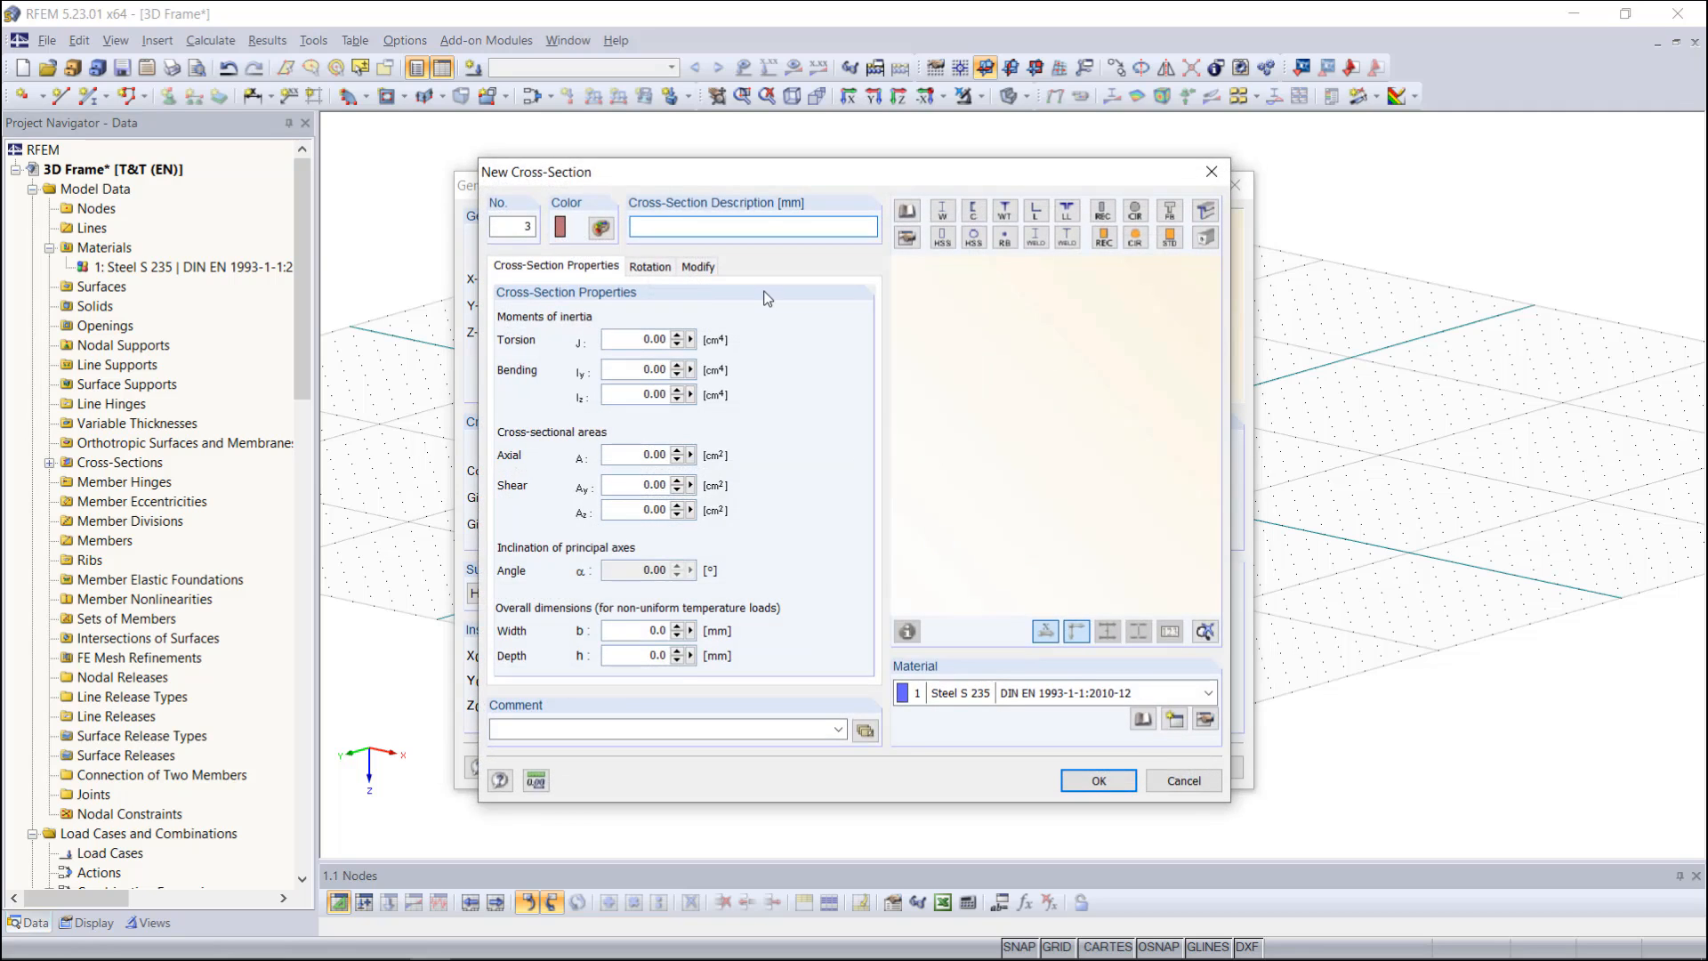
pyautogui.write('HEA 120')
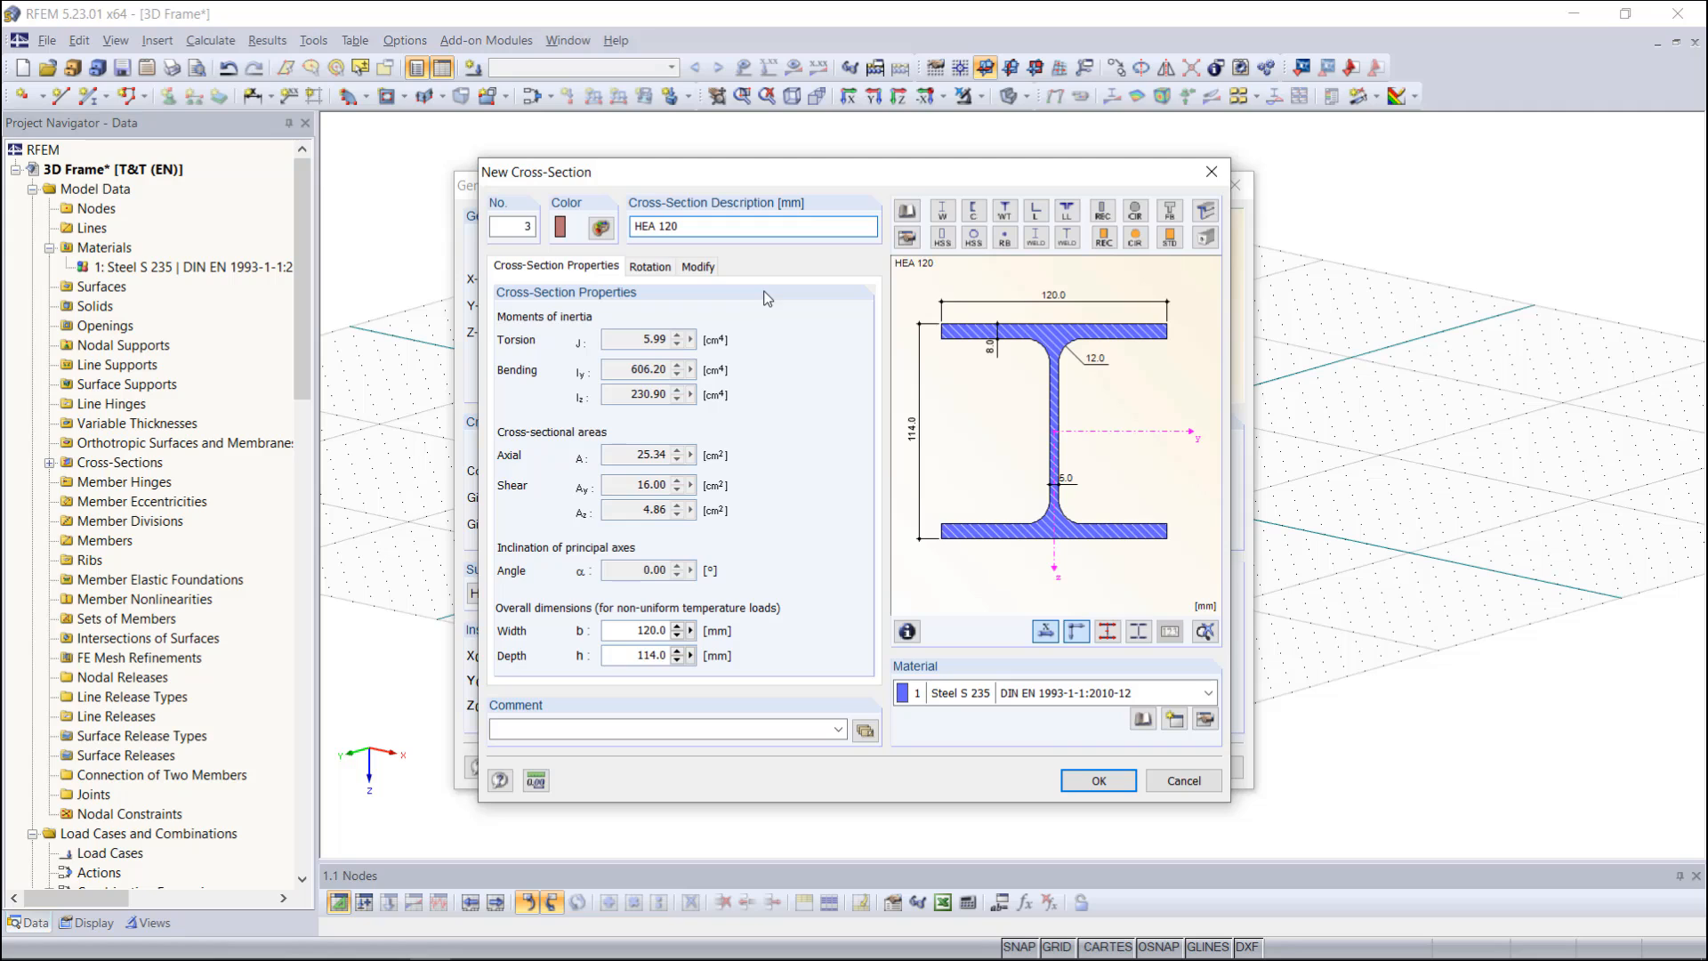
pyautogui.click(1099, 780)
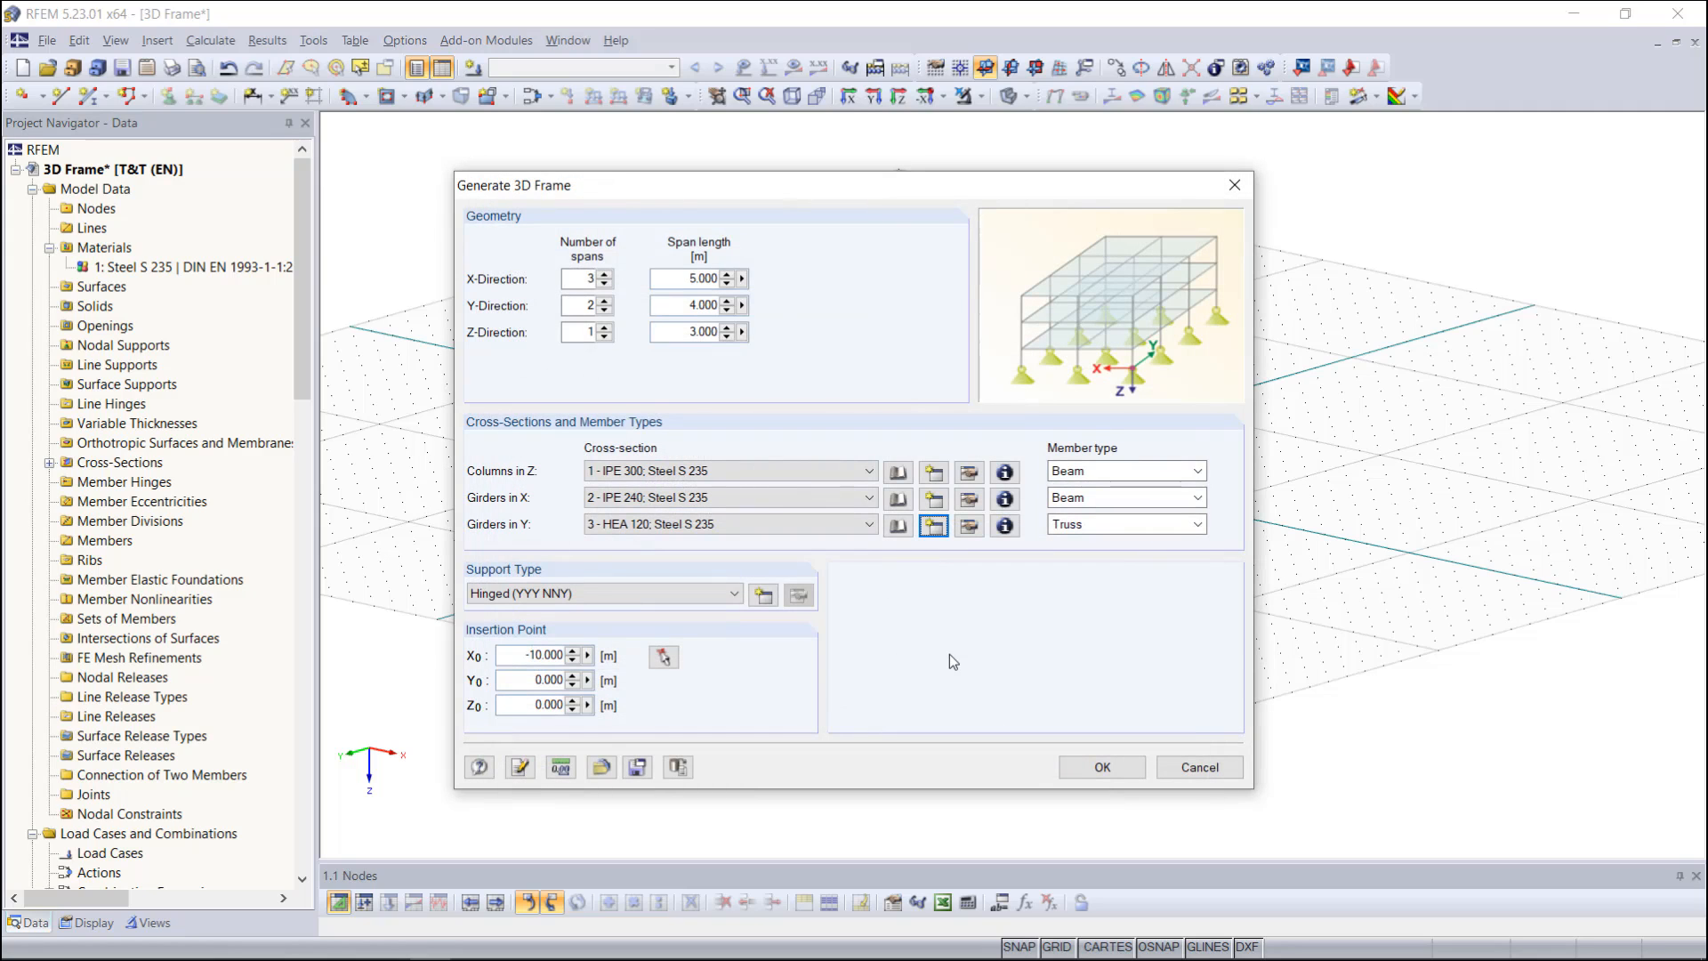
# Examine the member types offered for the columns and the settings for defining a new nodal support
pyautogui.click(1175, 476)
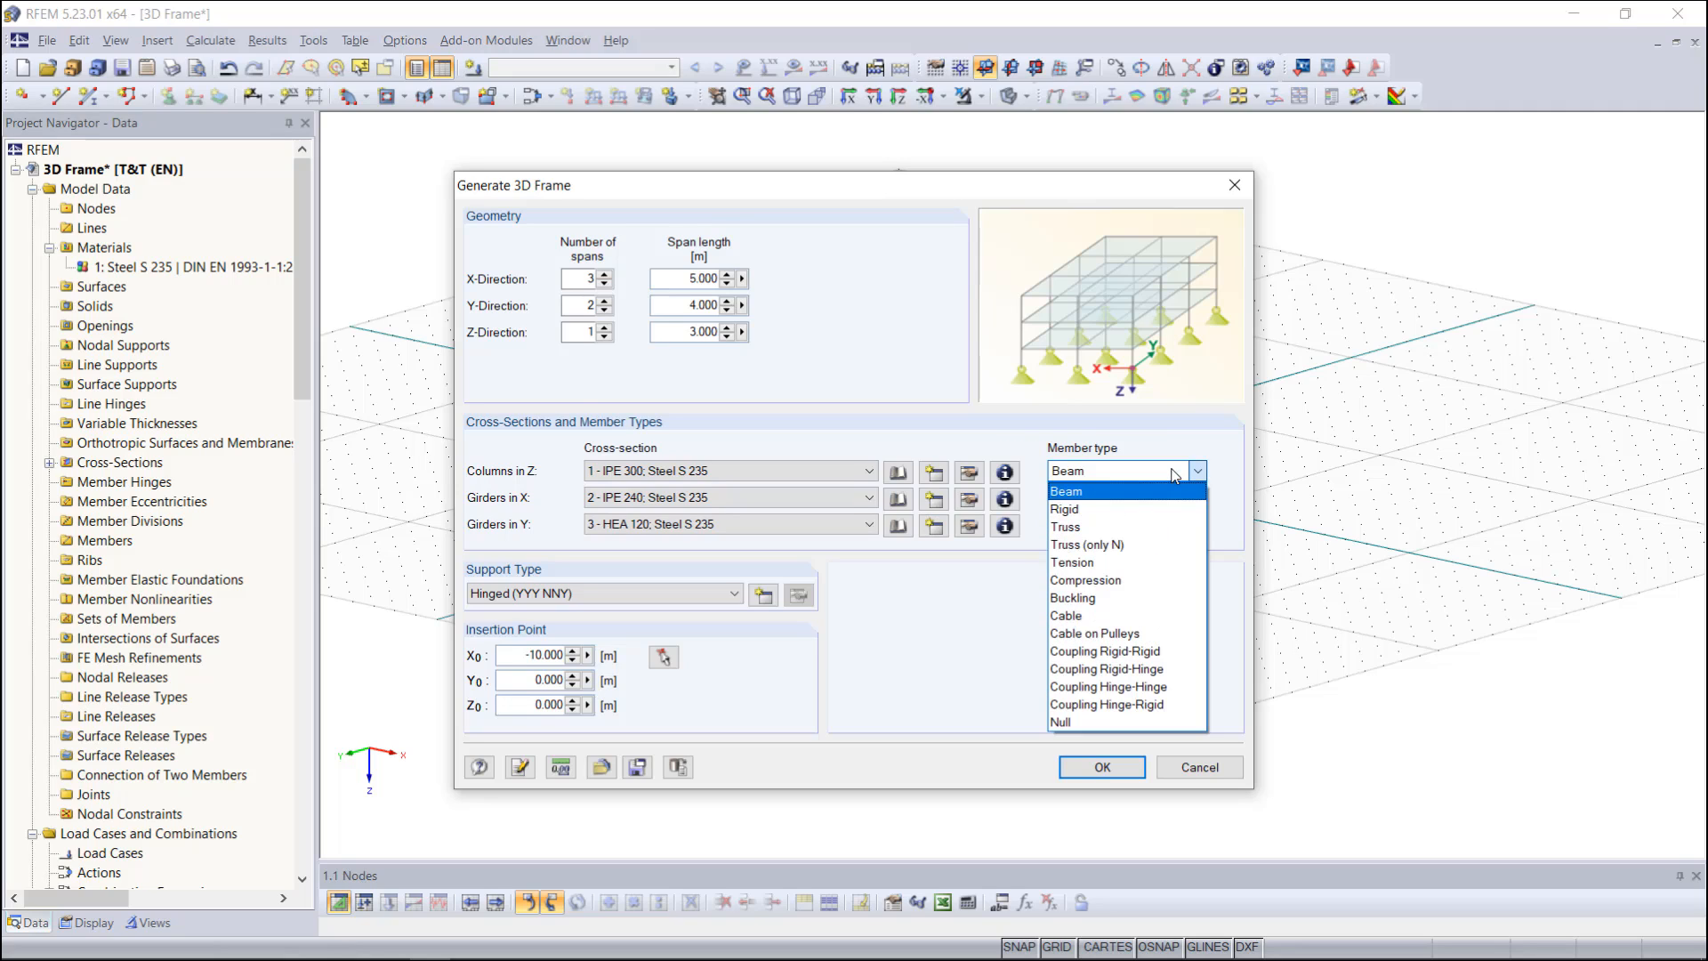
pyautogui.click(1175, 476)
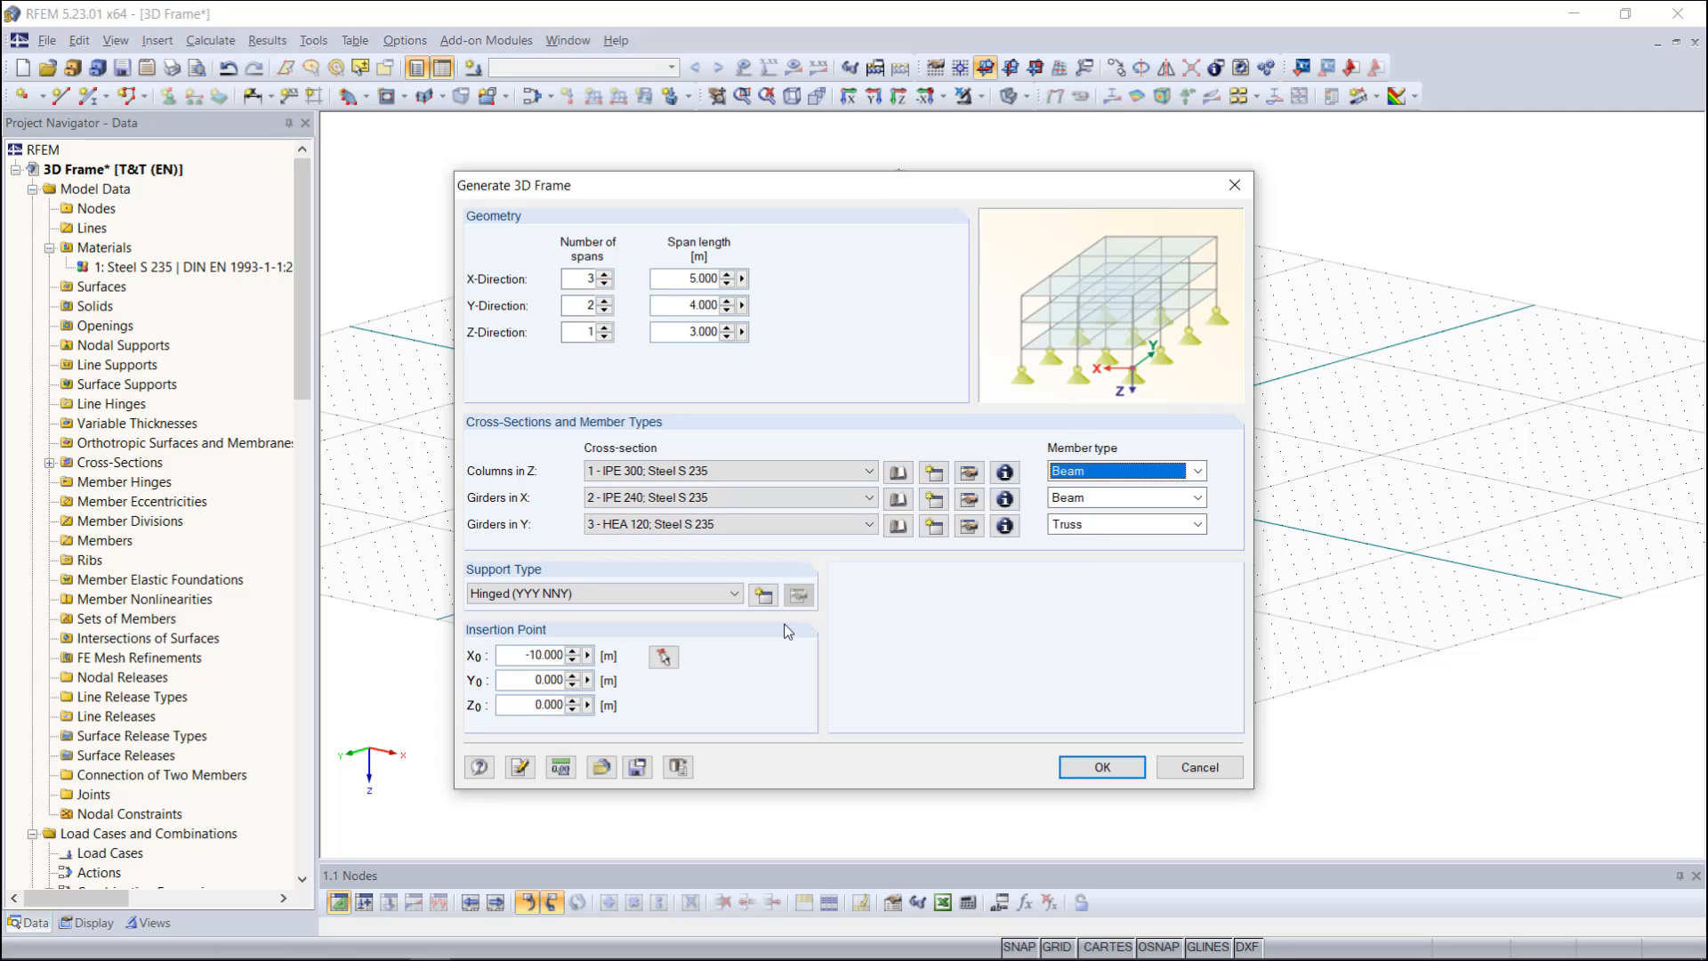
pyautogui.click(735, 594)
pyautogui.click(735, 598)
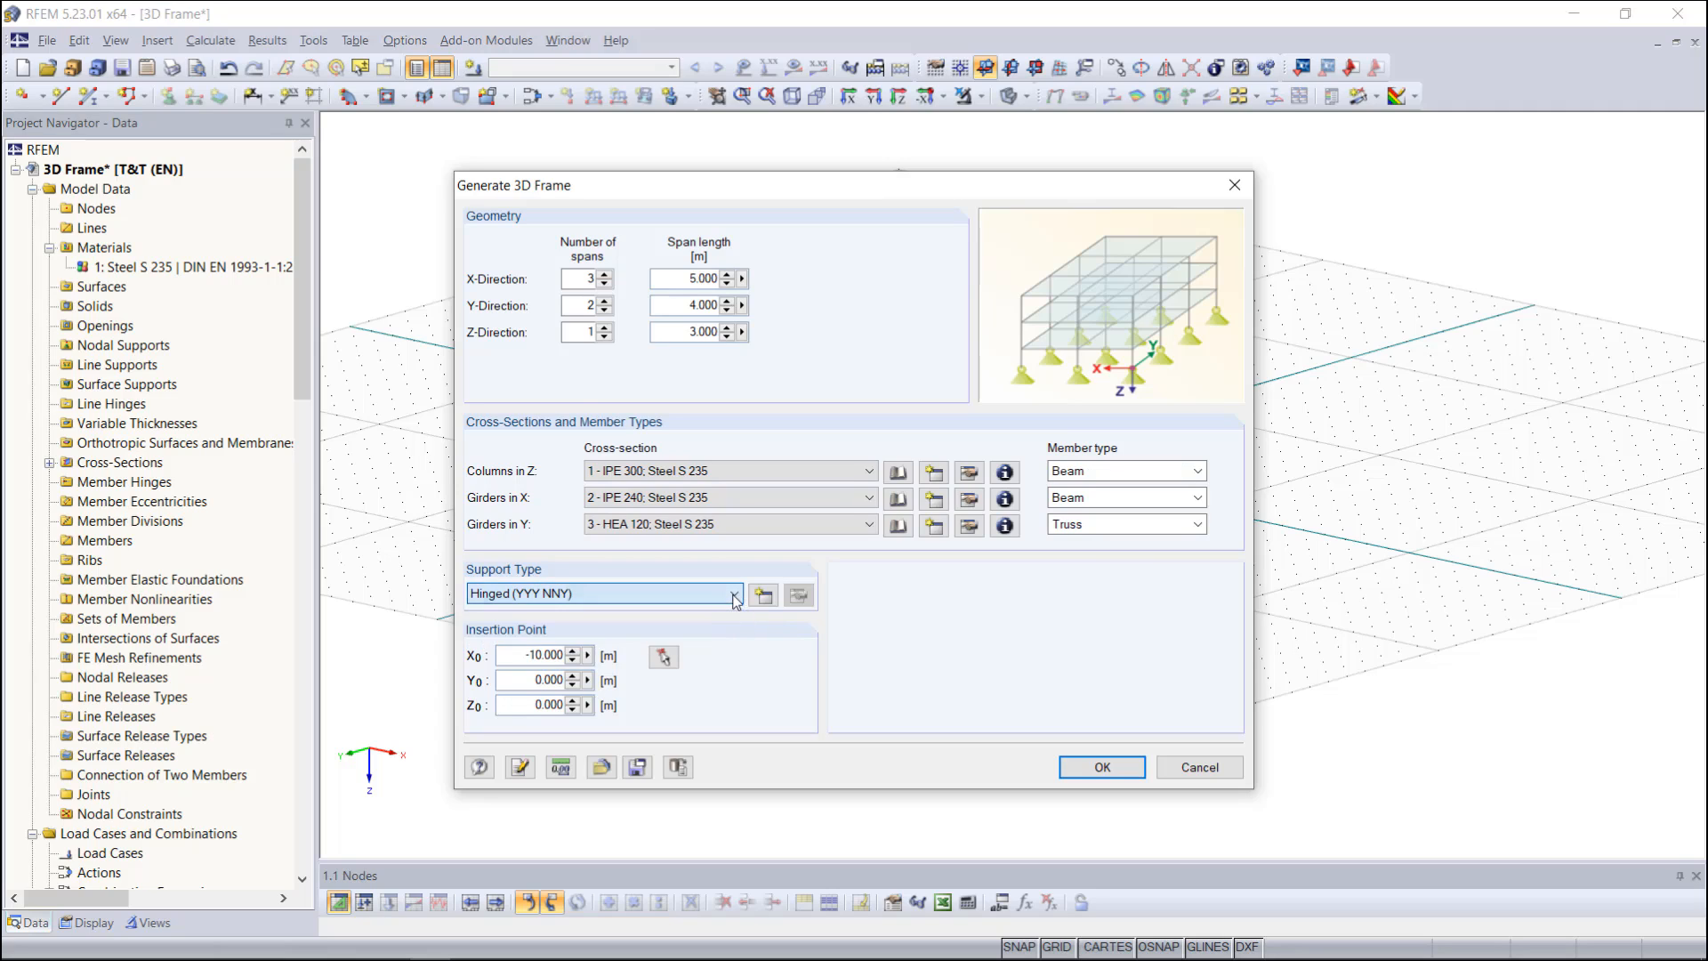
pyautogui.click(767, 598)
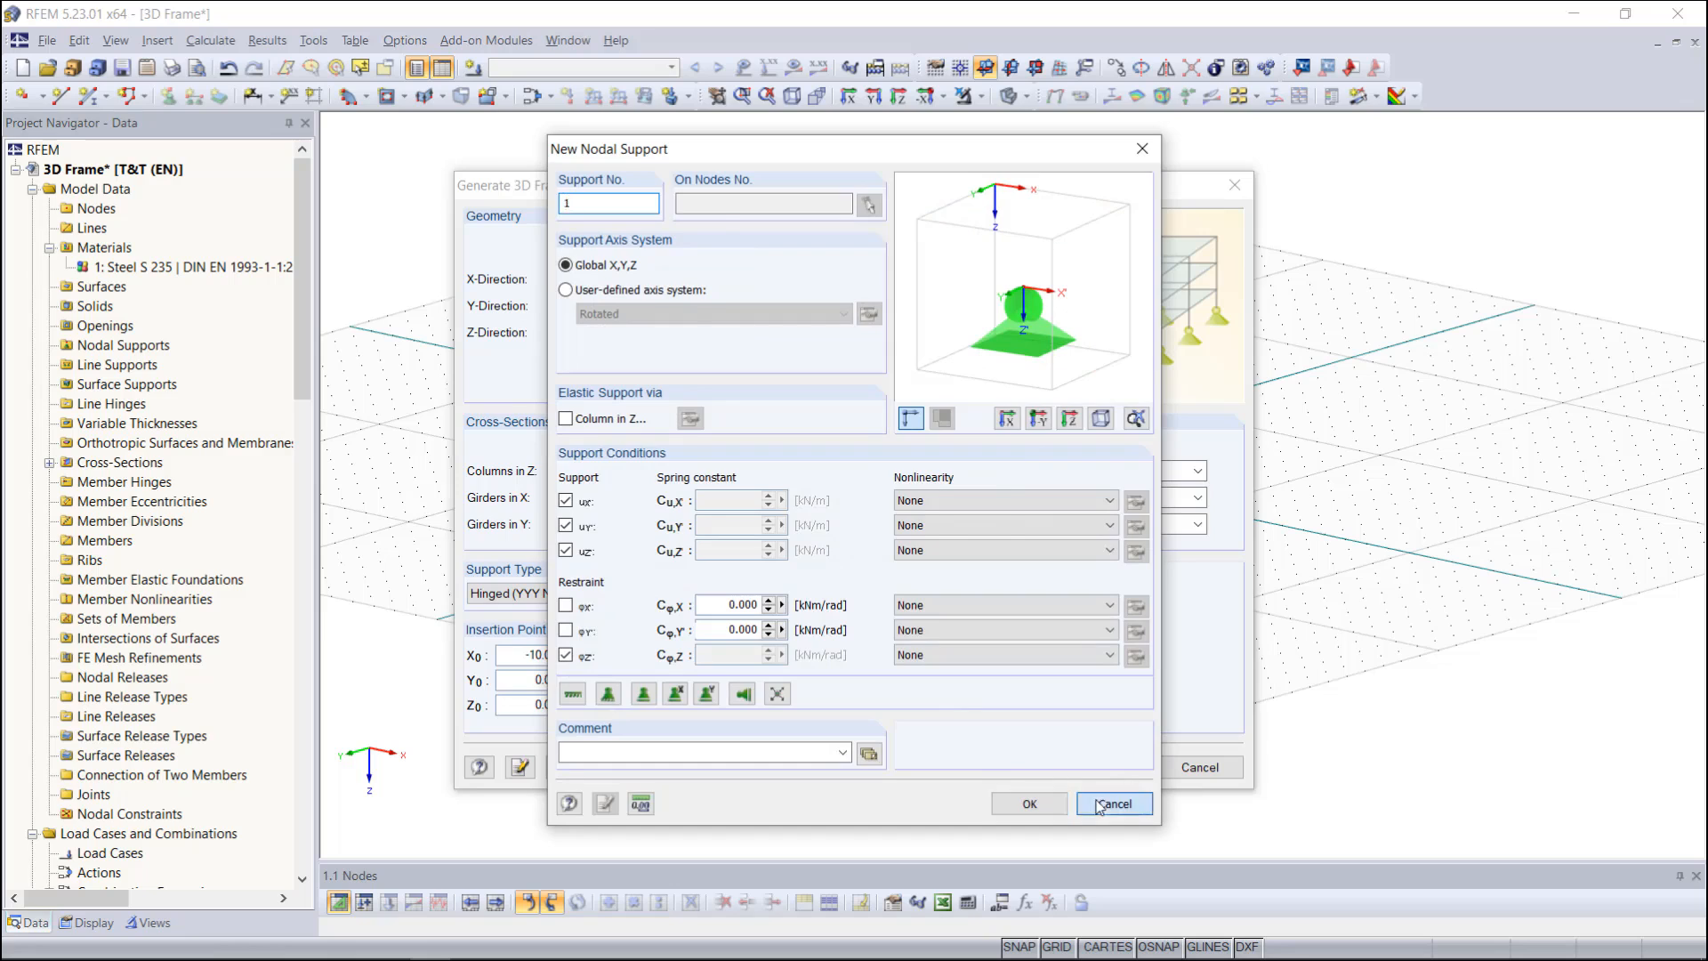
pyautogui.click(1100, 806)
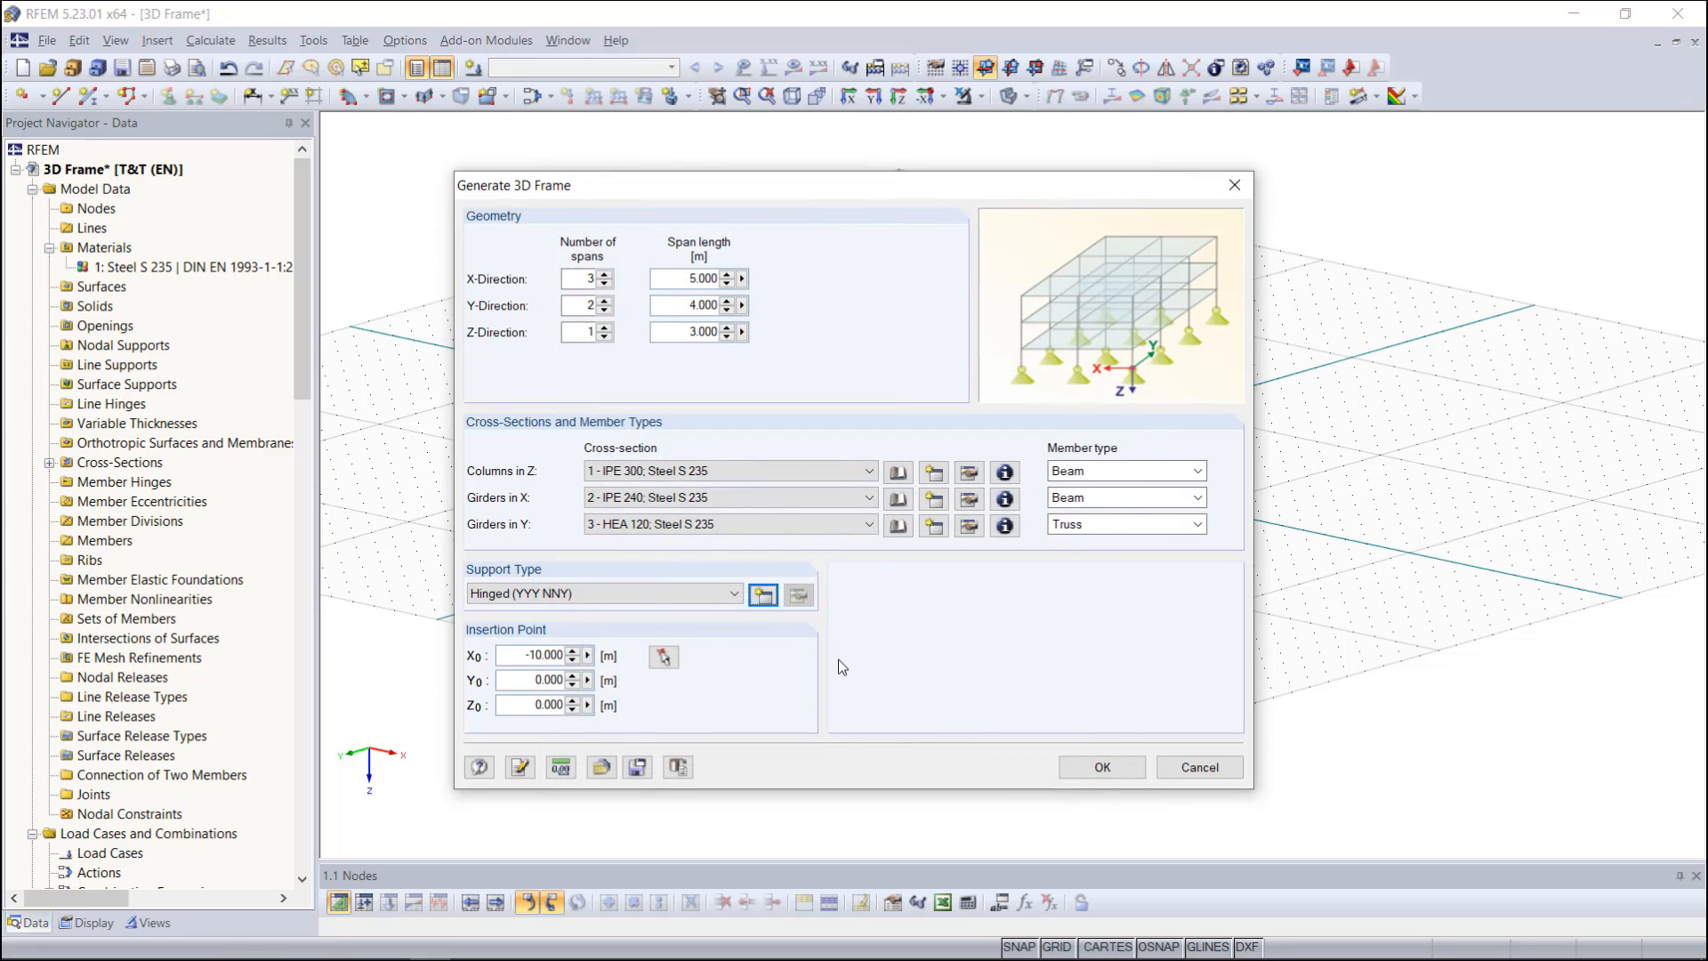
# Pick the frame's insertion point in the work plane at X -5, Y 0, Z 0 m and generate the frame
pyautogui.click(664, 657)
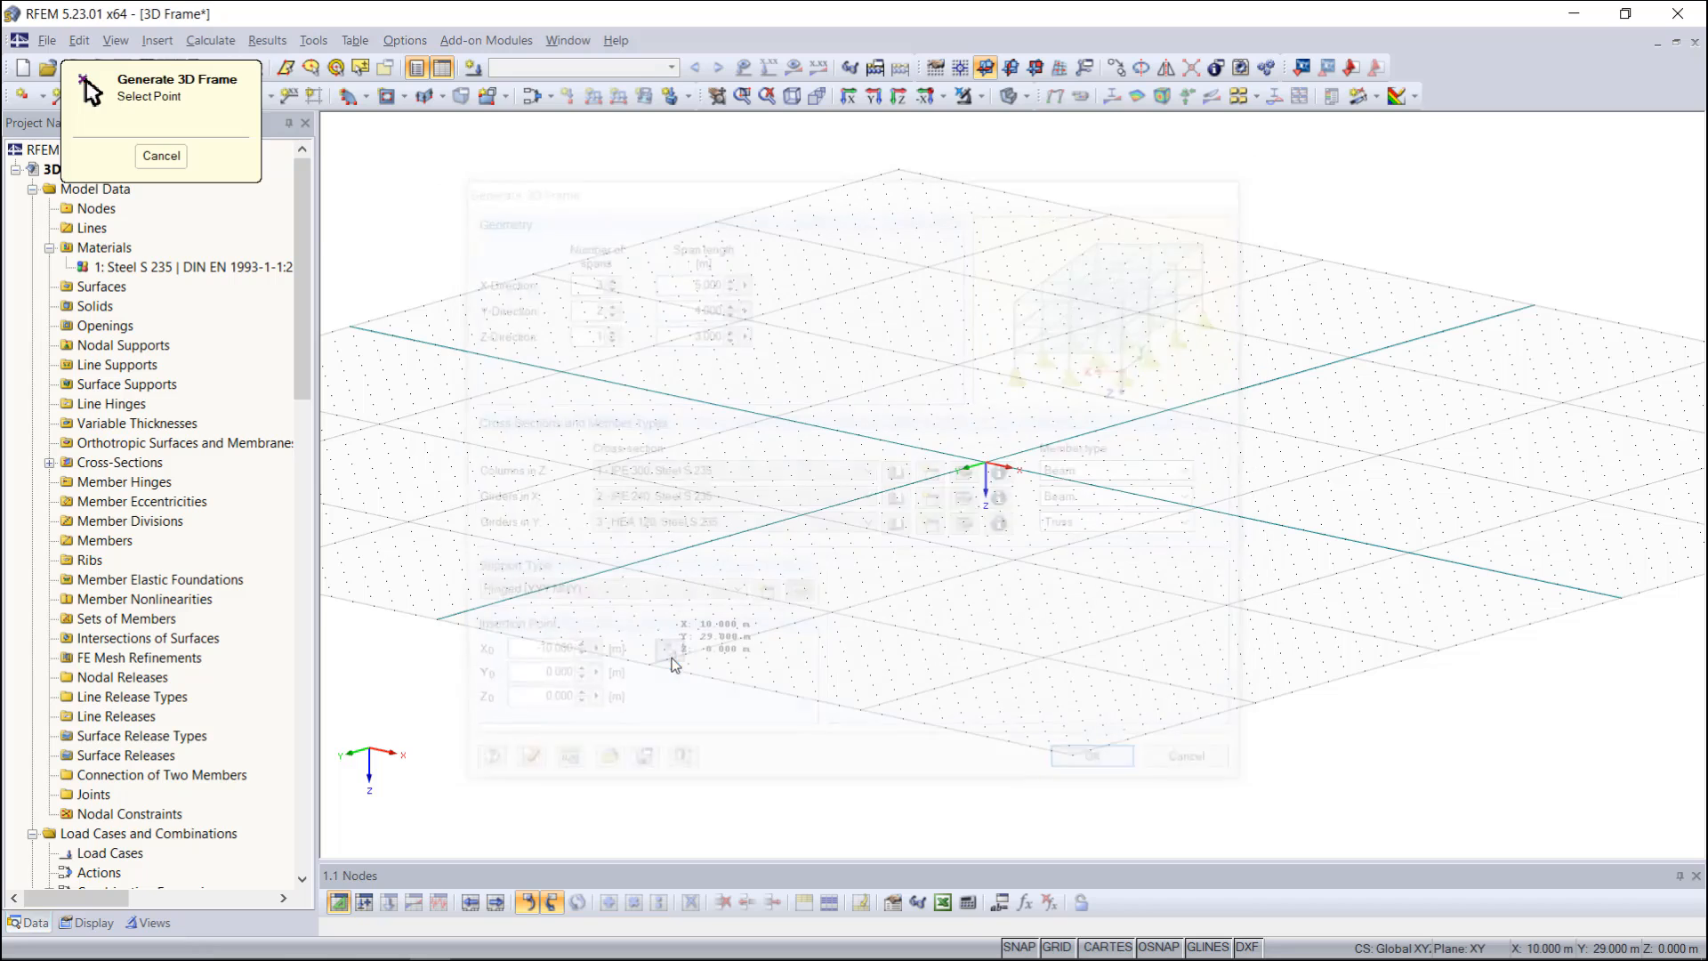
pyautogui.click(882, 436)
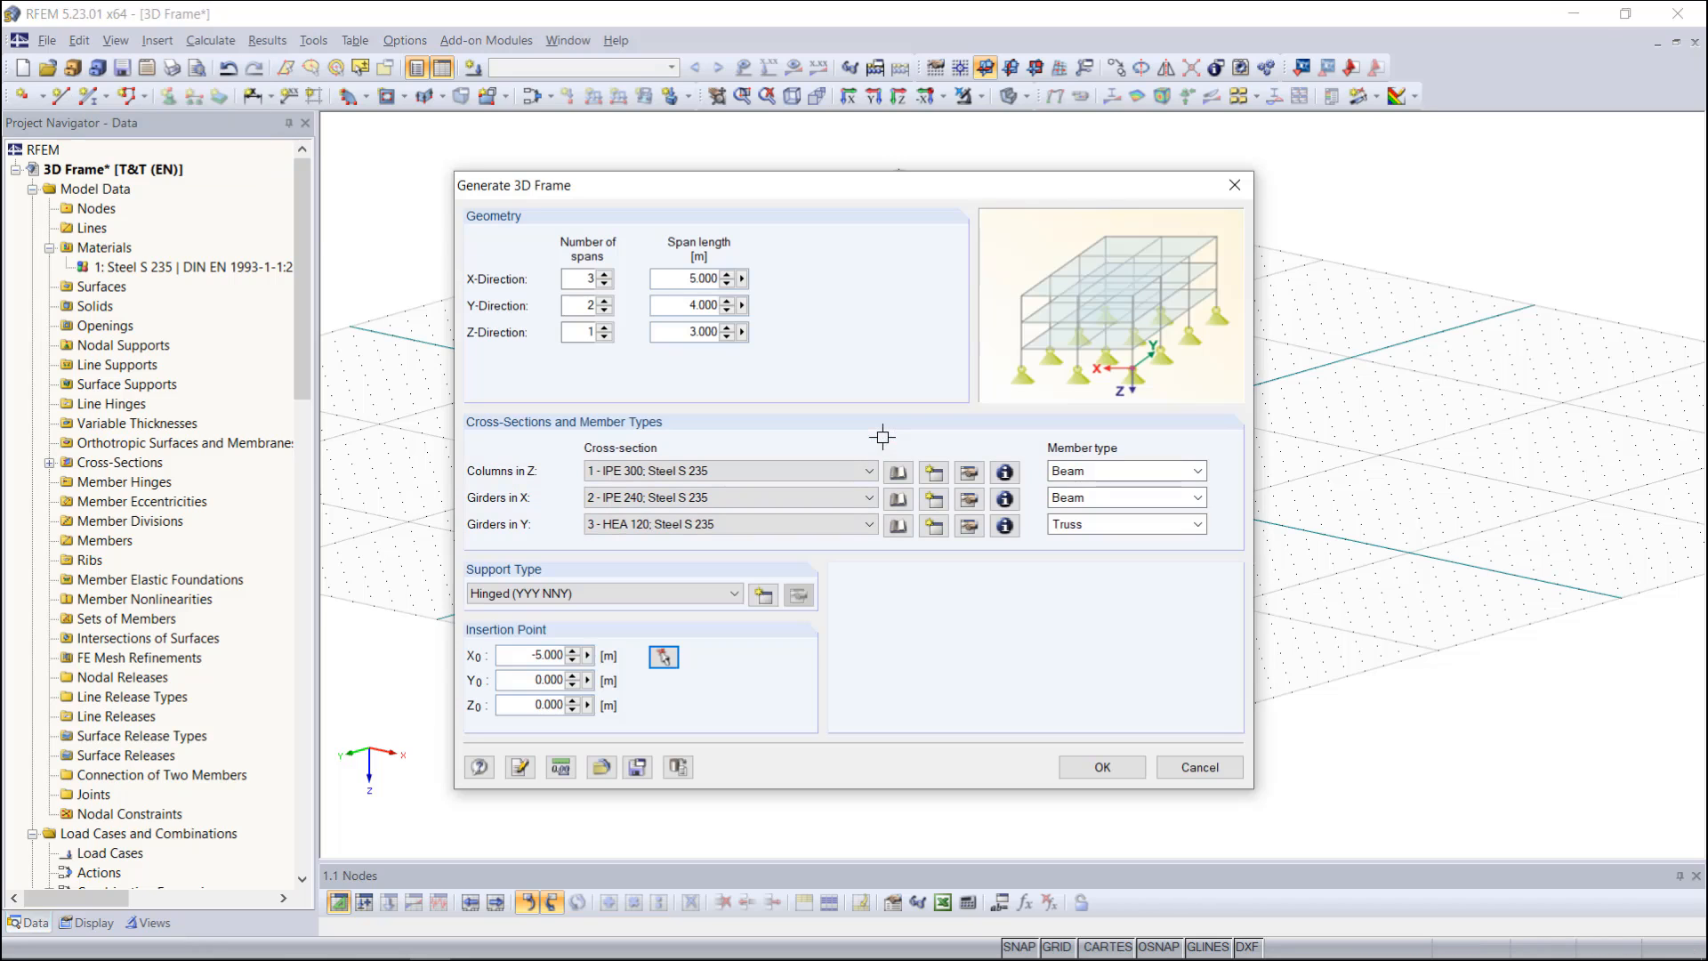
pyautogui.click(1091, 768)
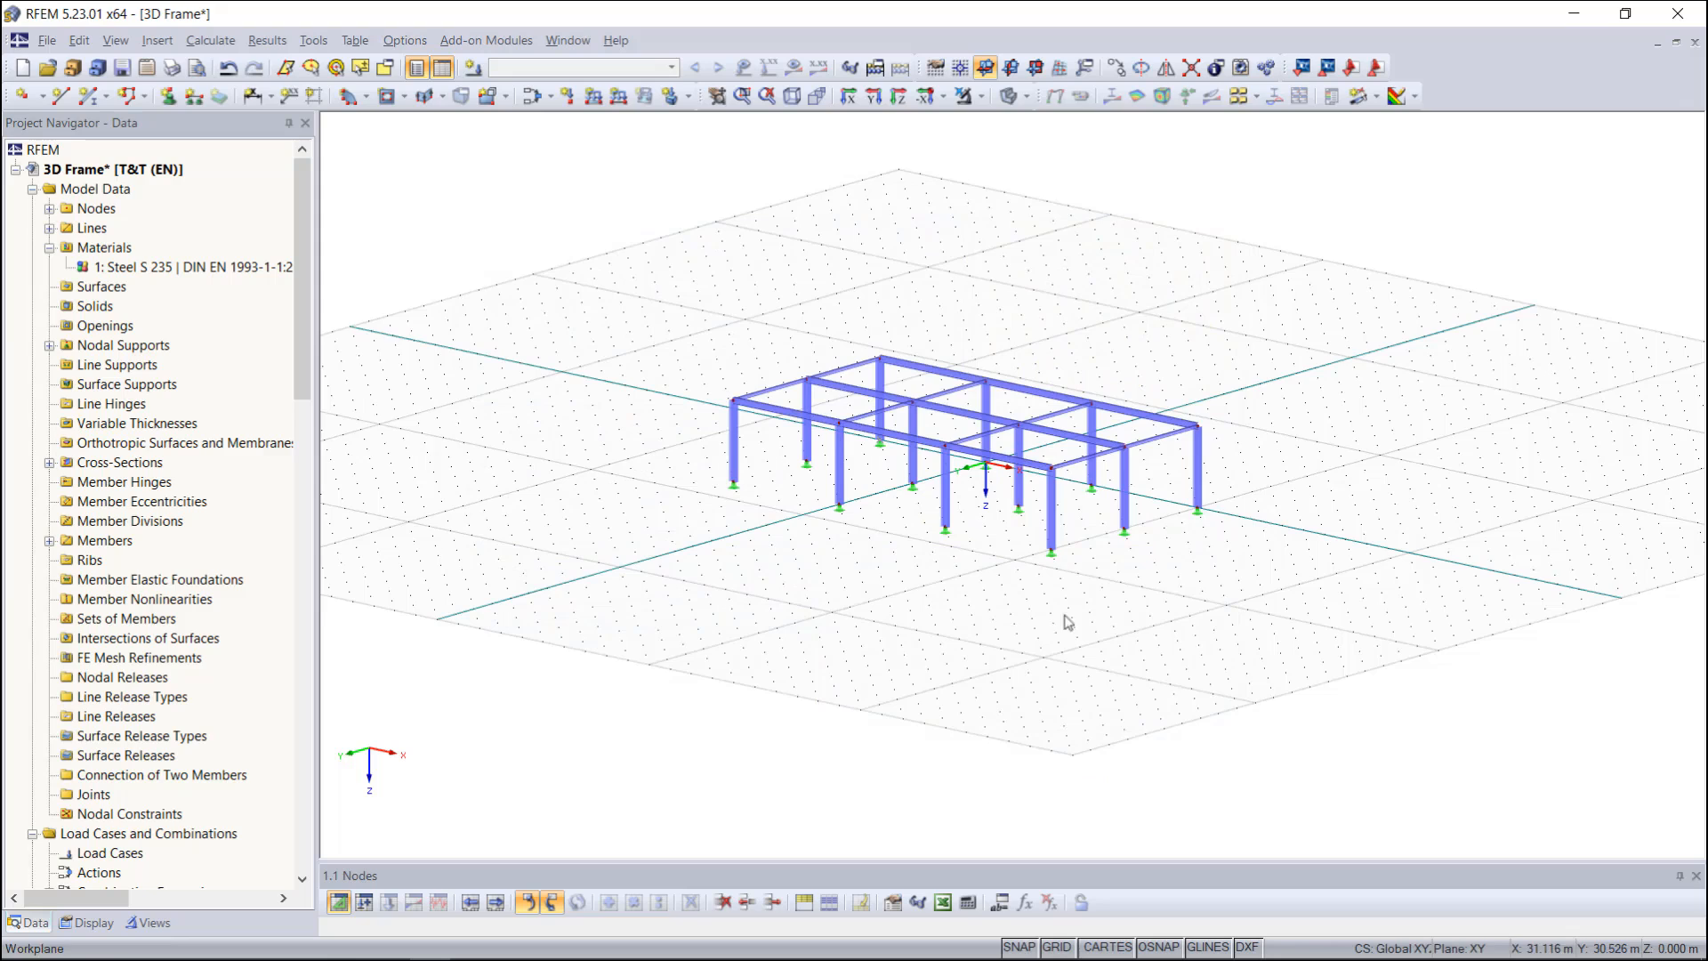
# Color the model graphics according to cross-section
pyautogui.scroll(3, 1030, 396)
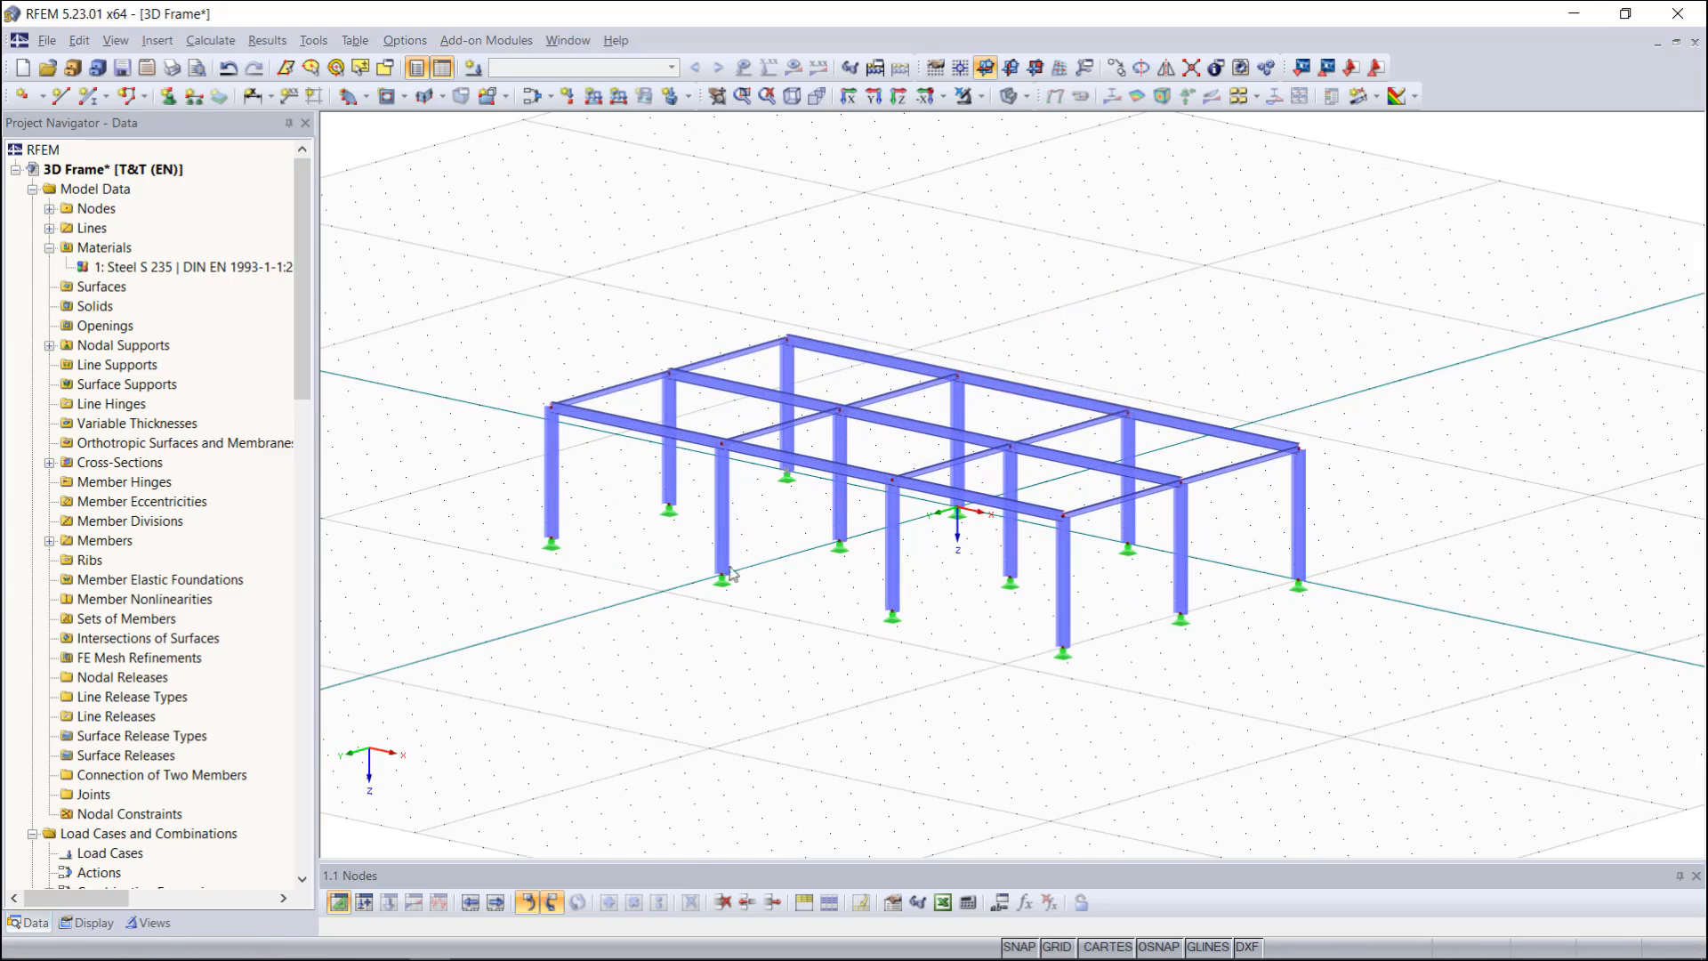
pyautogui.click(85, 922)
pyautogui.scroll(-2, 99, 798)
pyautogui.scroll(-20, 99, 798)
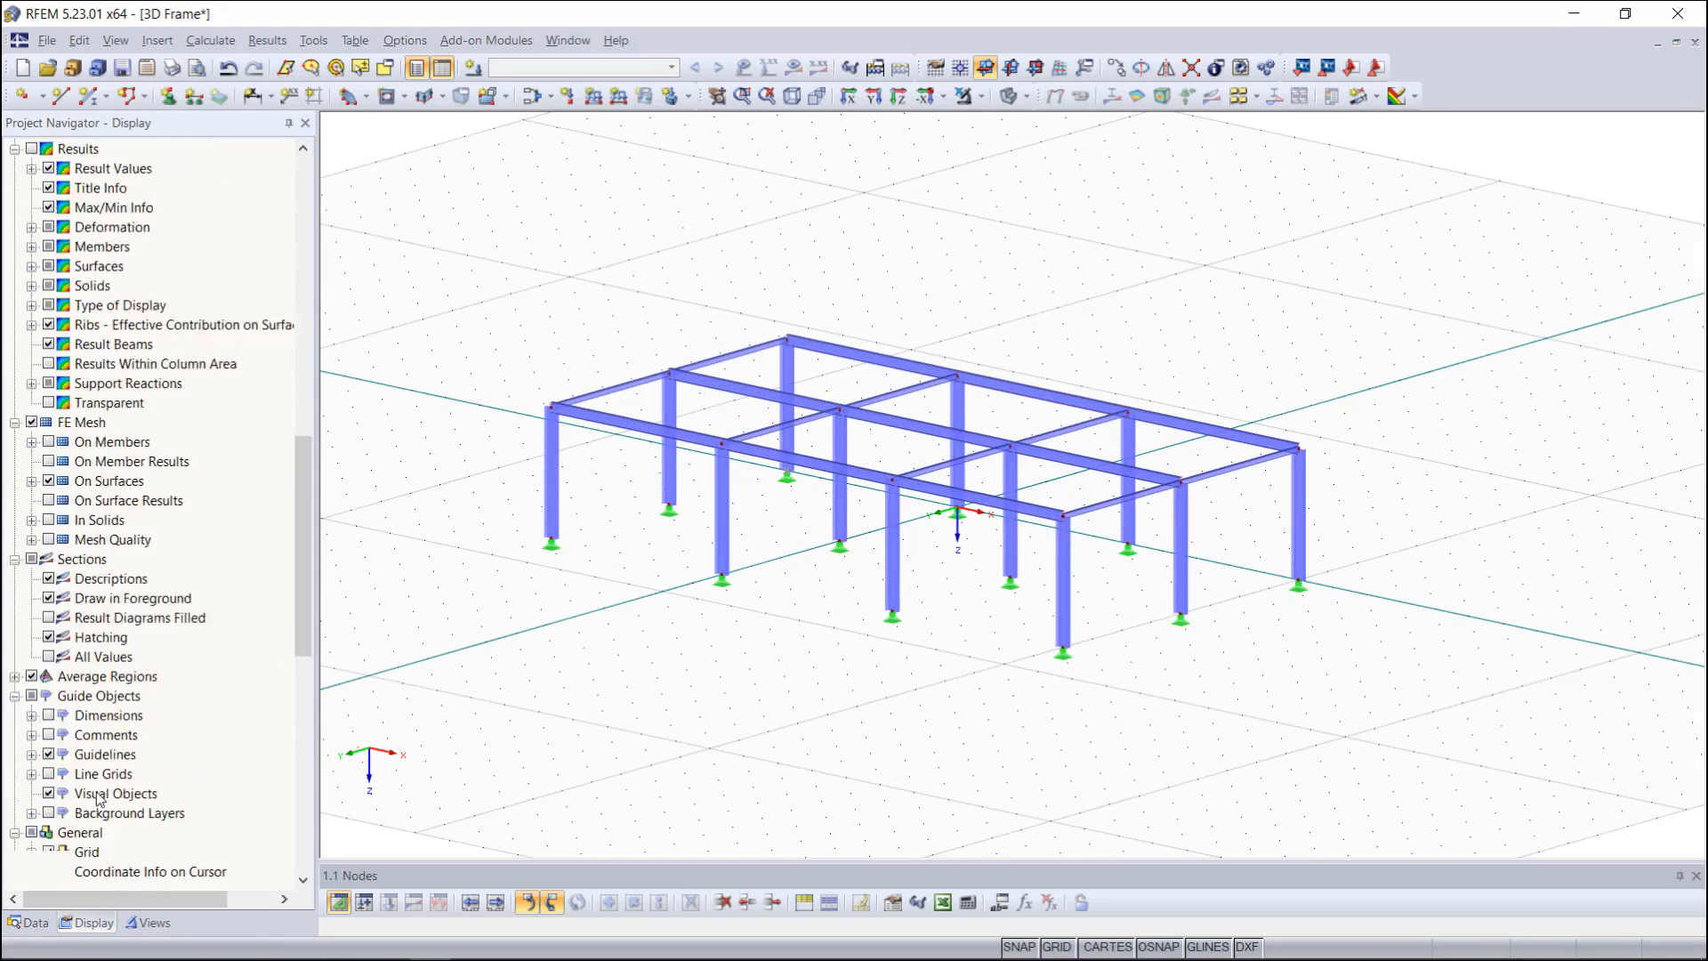
pyautogui.click(49, 559)
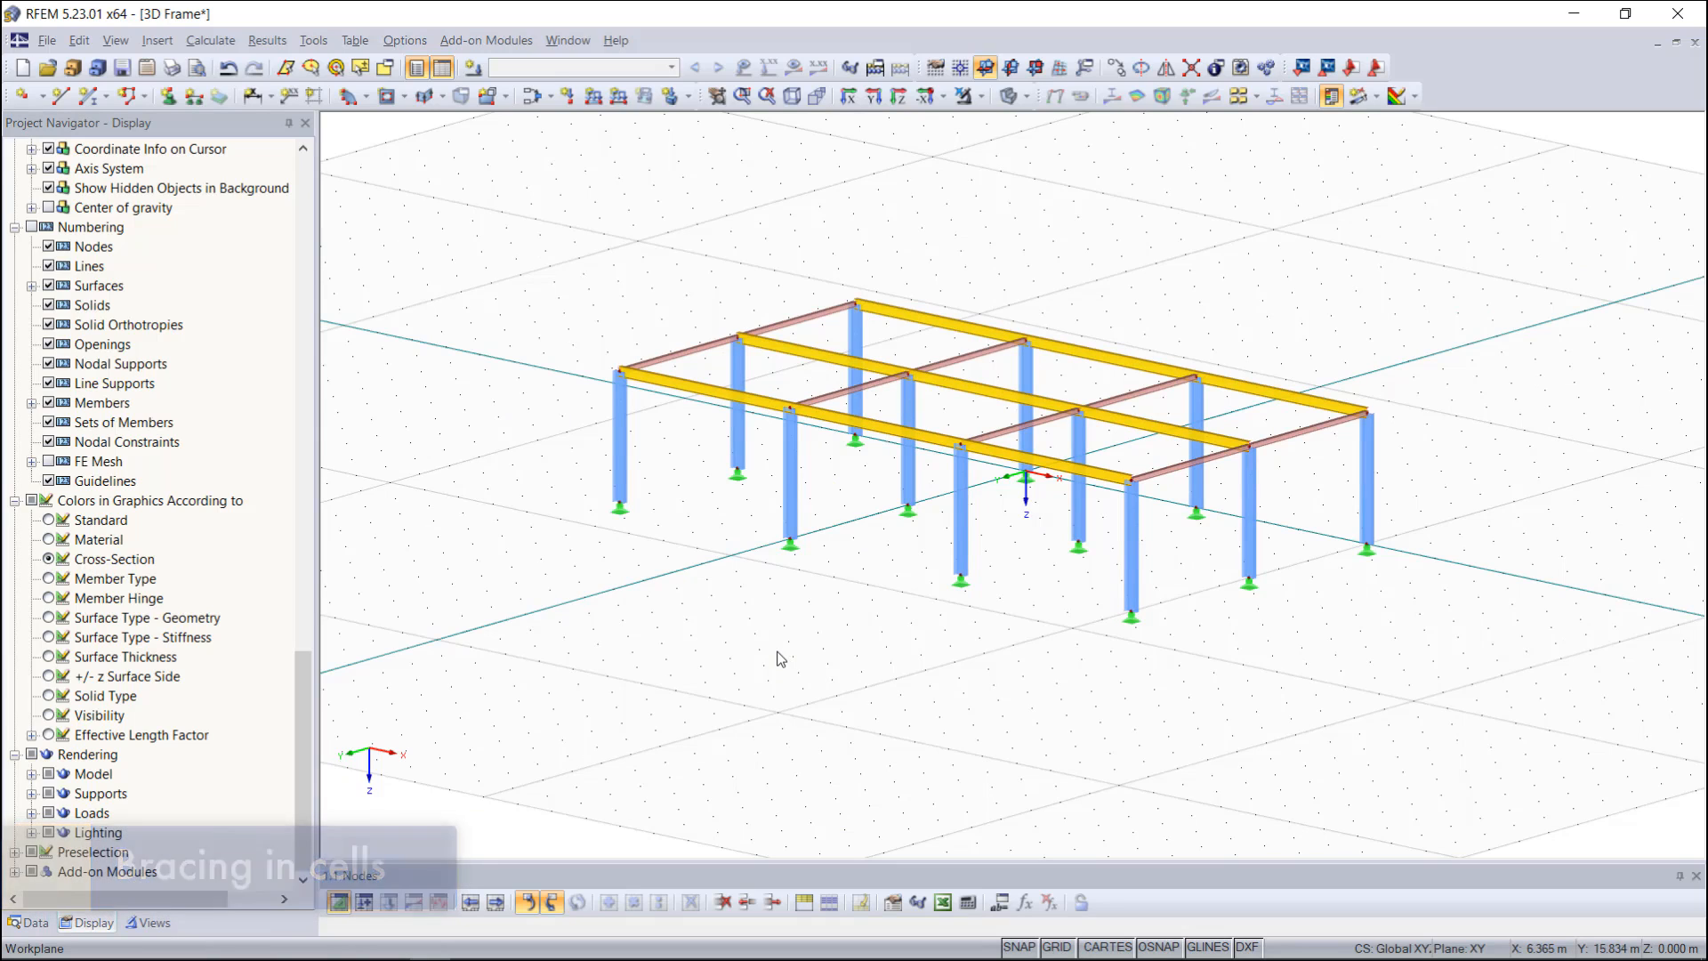
# Start generating bracing in cells for tension members and create a new RD 20 cross-section in Steel S 235 for them
pyautogui.click(320, 43)
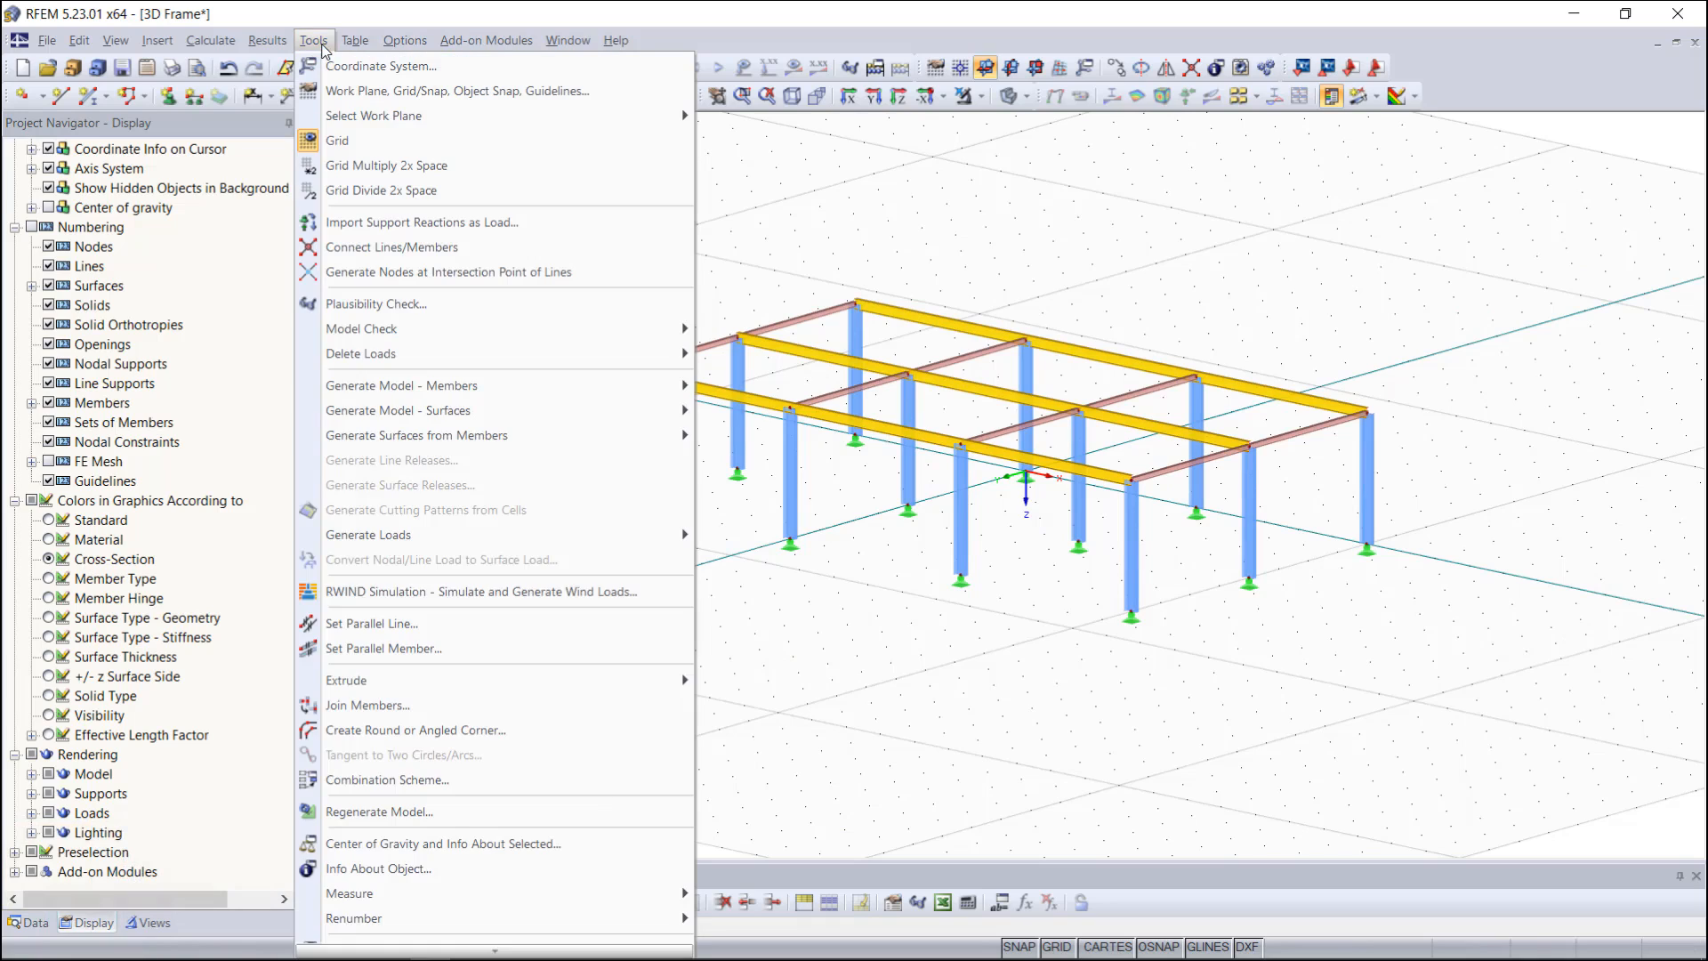
pyautogui.moveTo(538, 389)
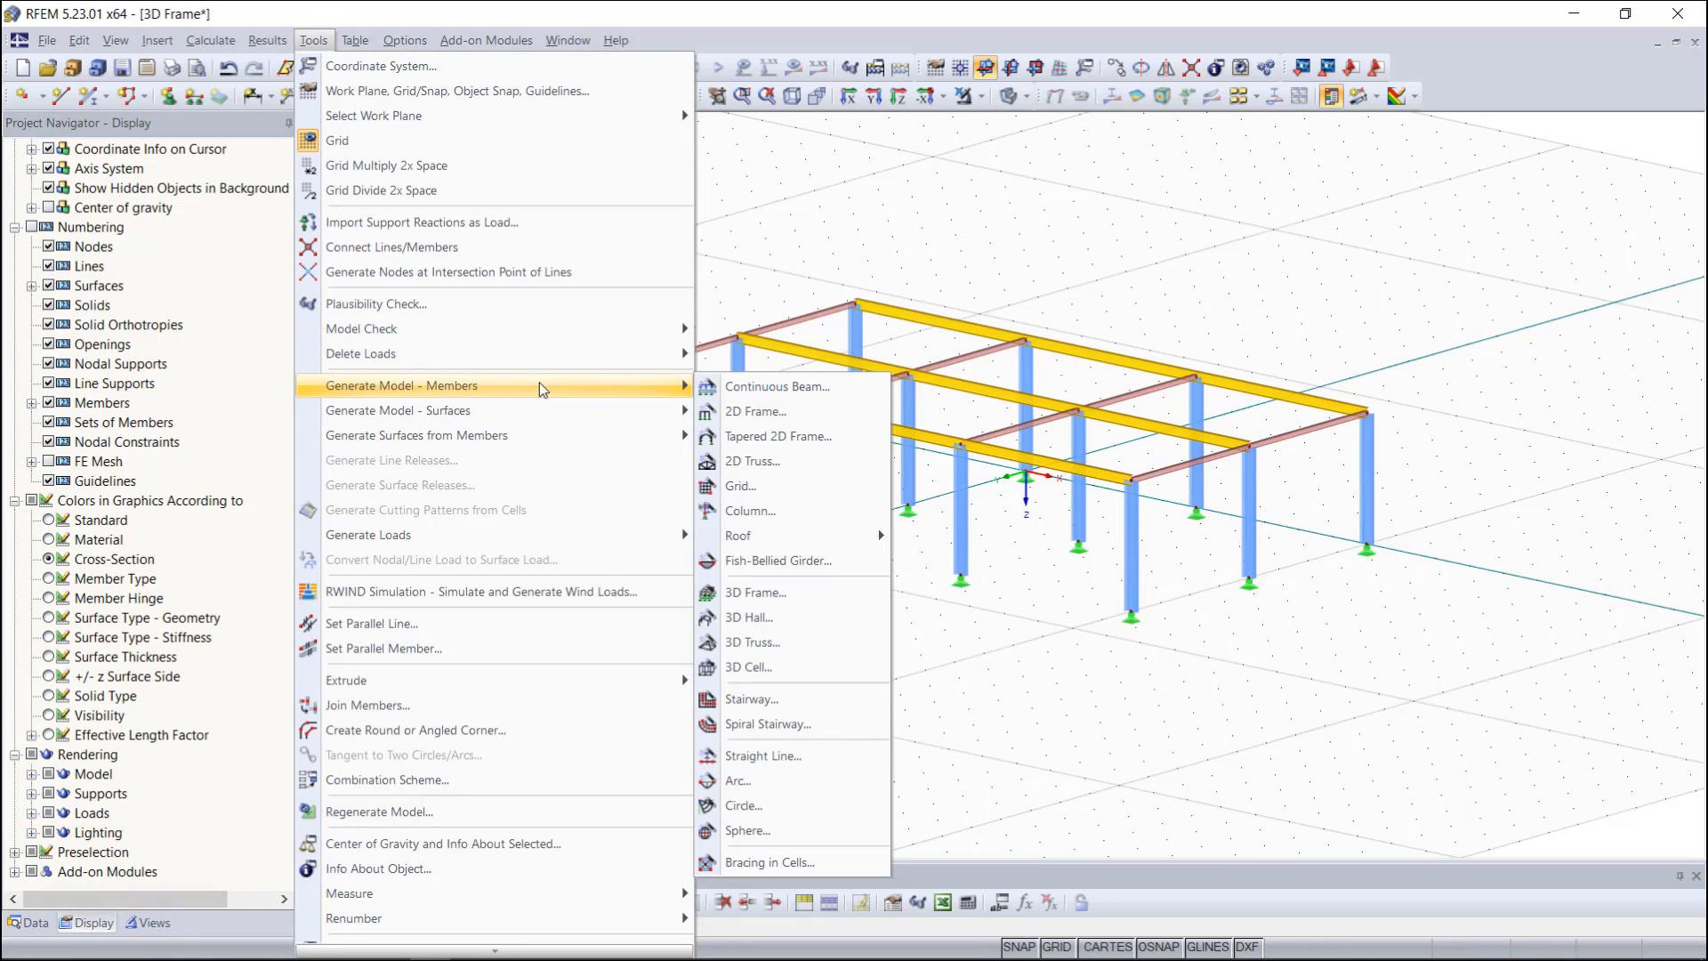
pyautogui.click(813, 857)
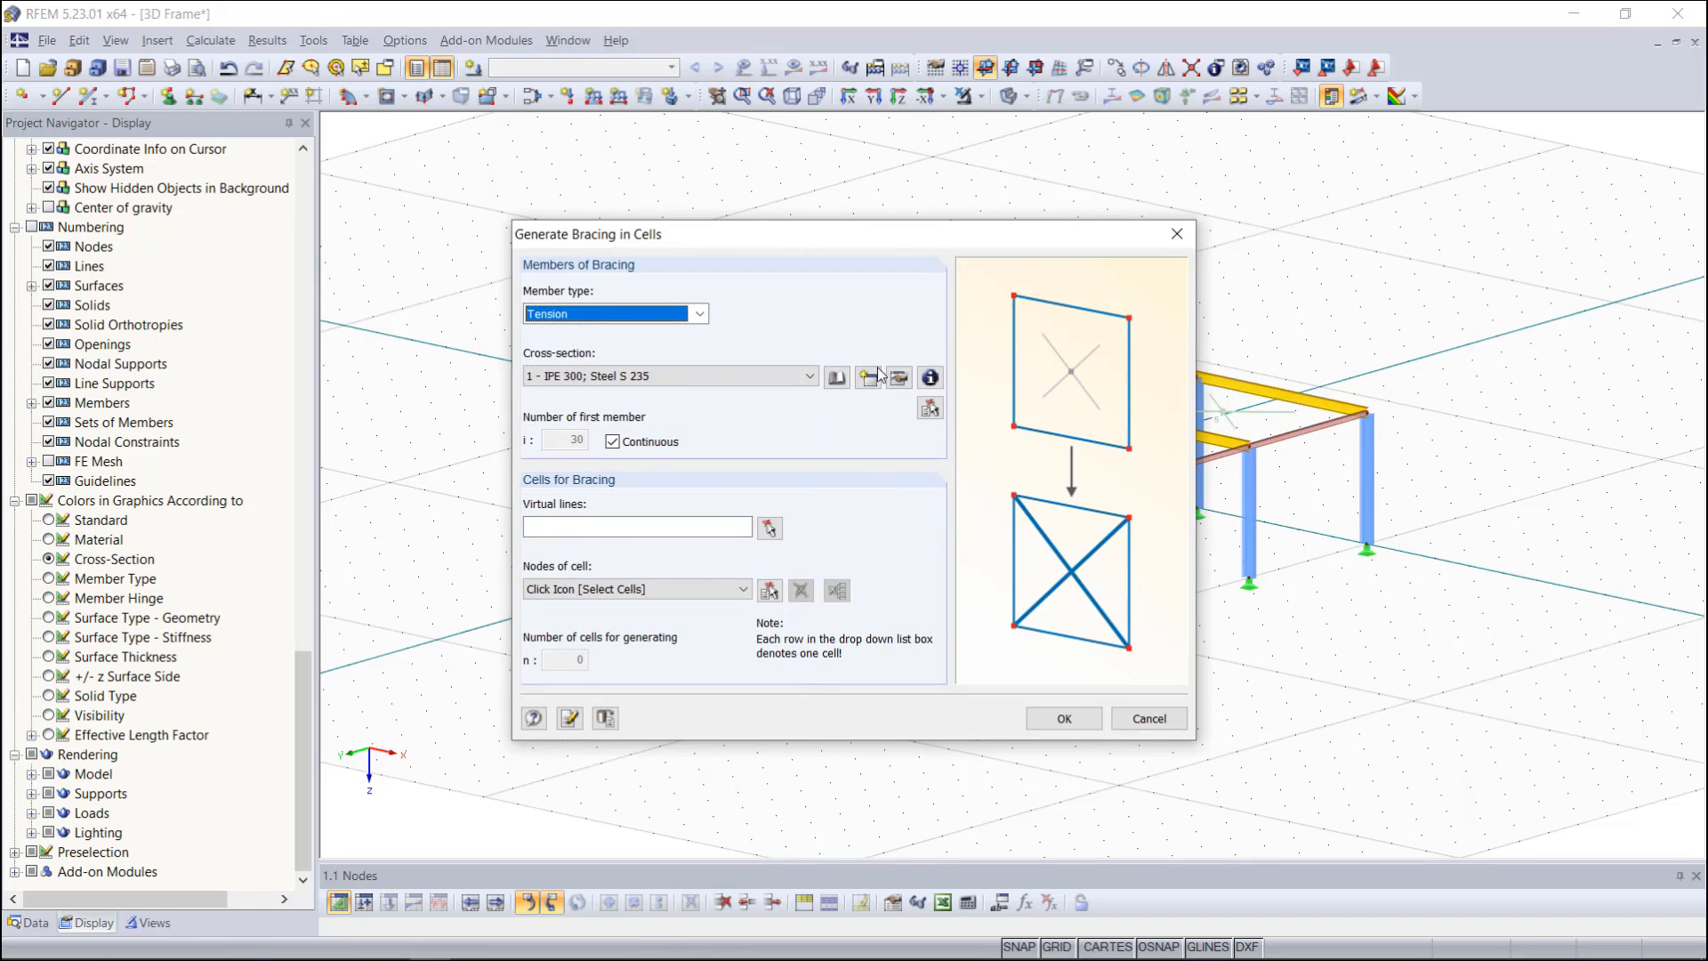
pyautogui.moveTo(883, 232); pyautogui.dragTo(500, 169)
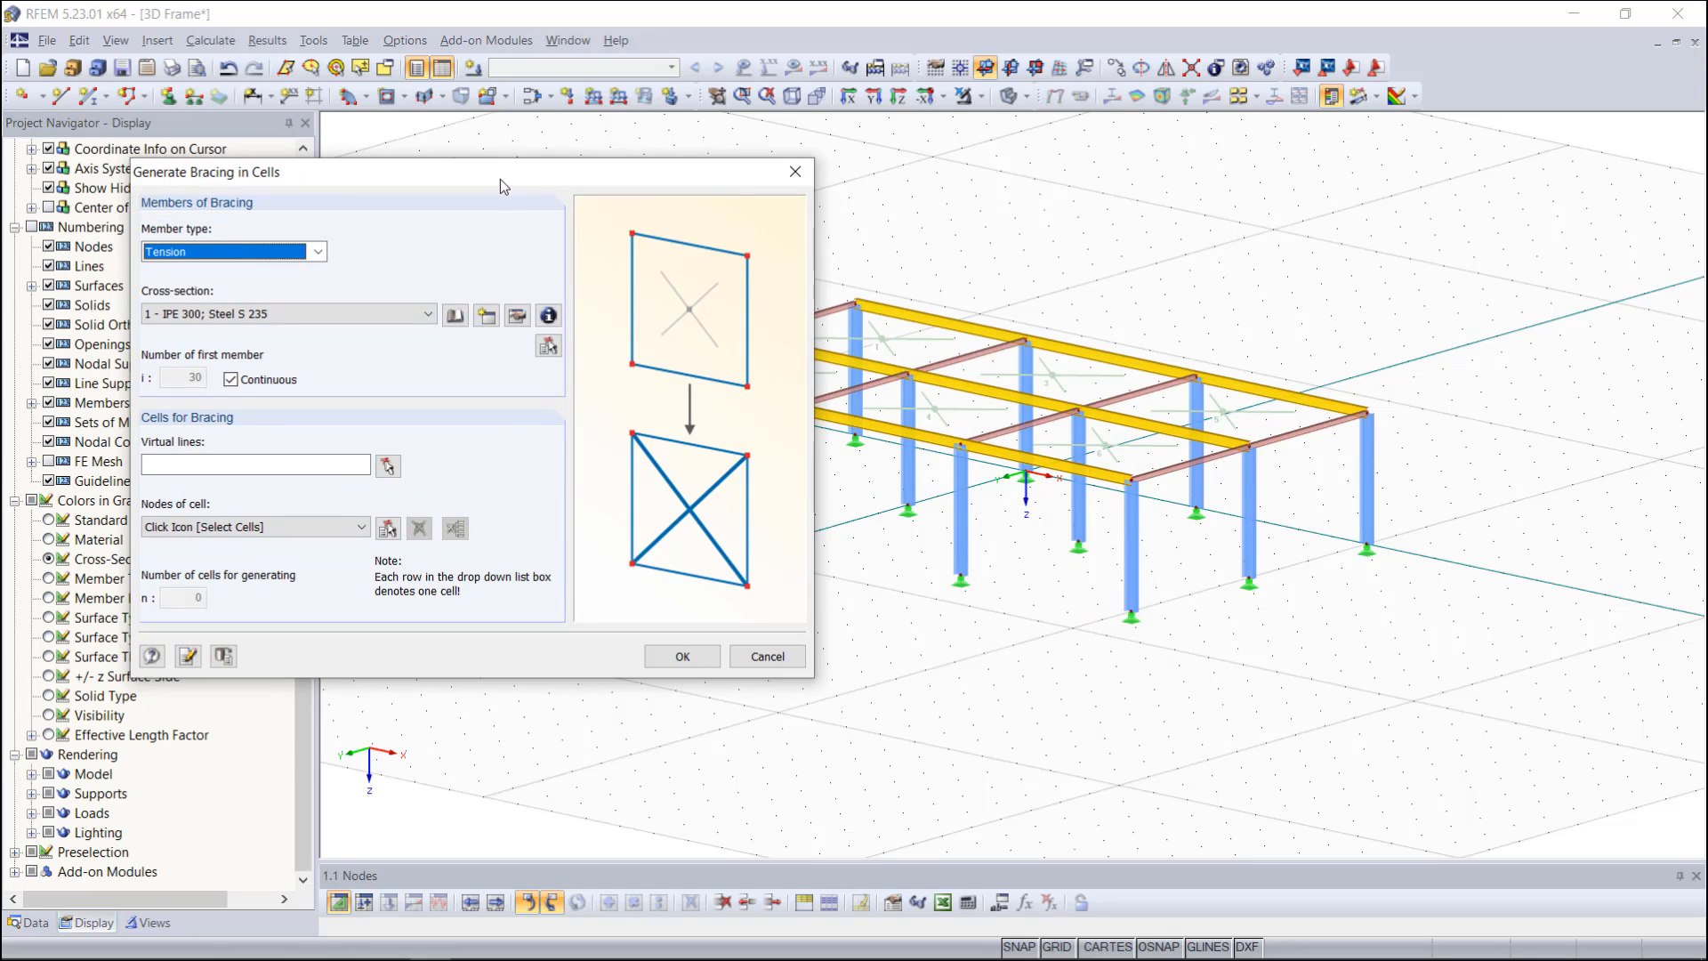
pyautogui.click(486, 315)
pyautogui.write('RD')
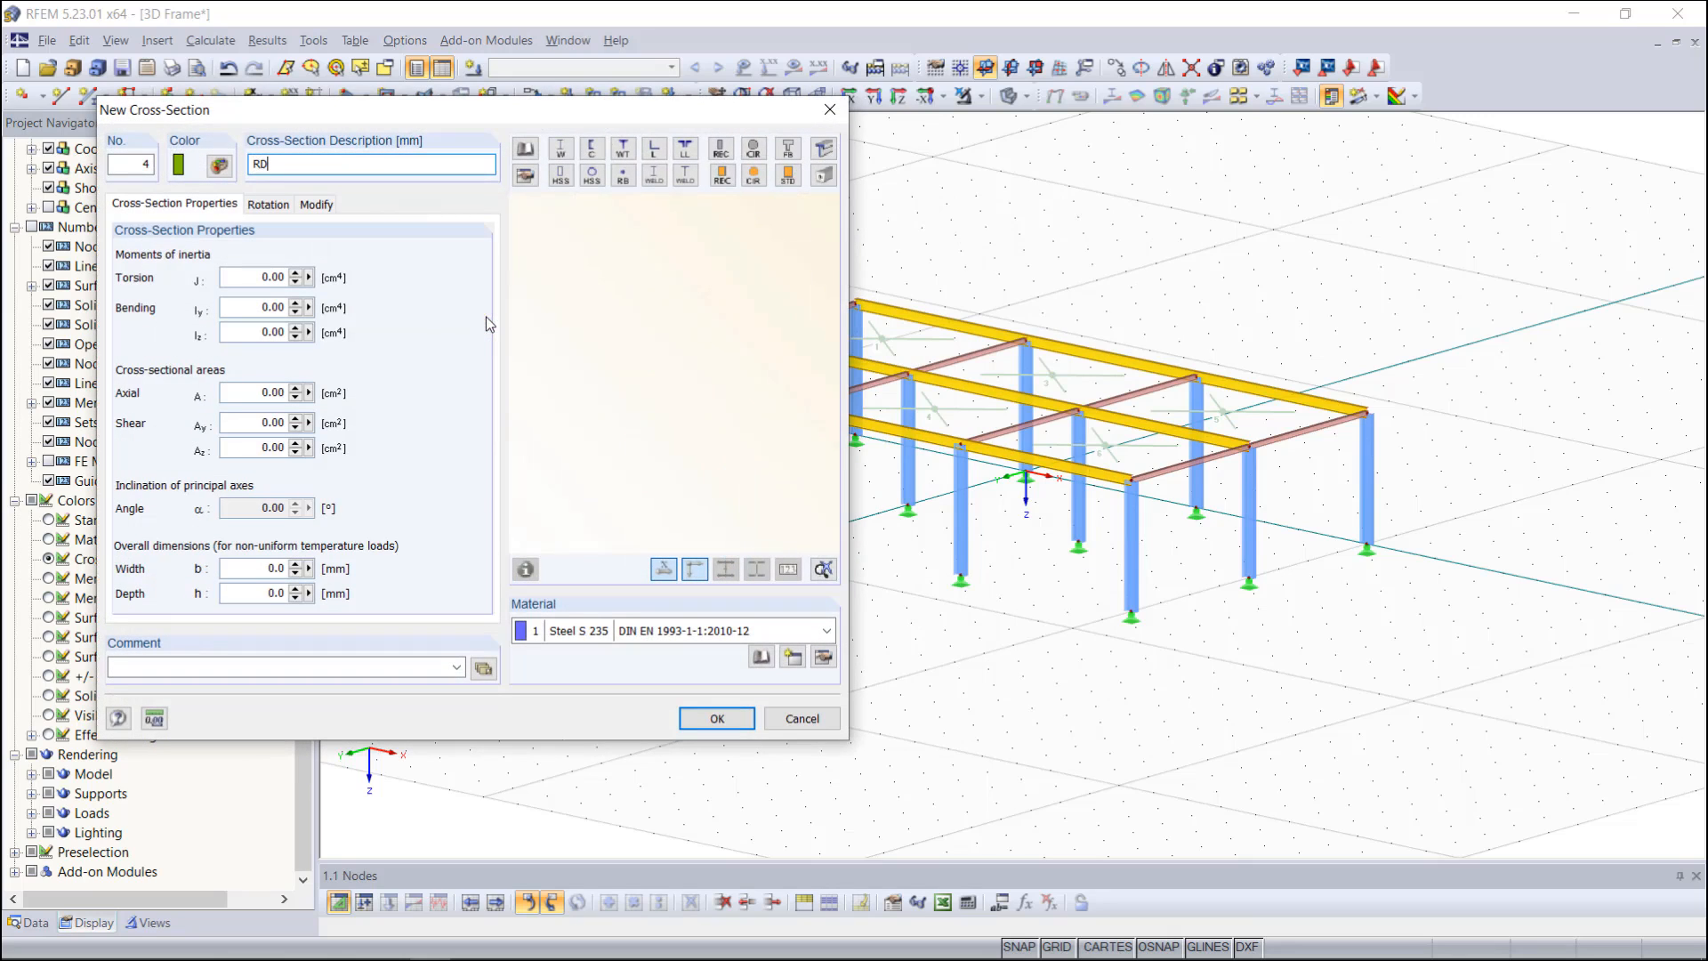
pyautogui.write(' 20')
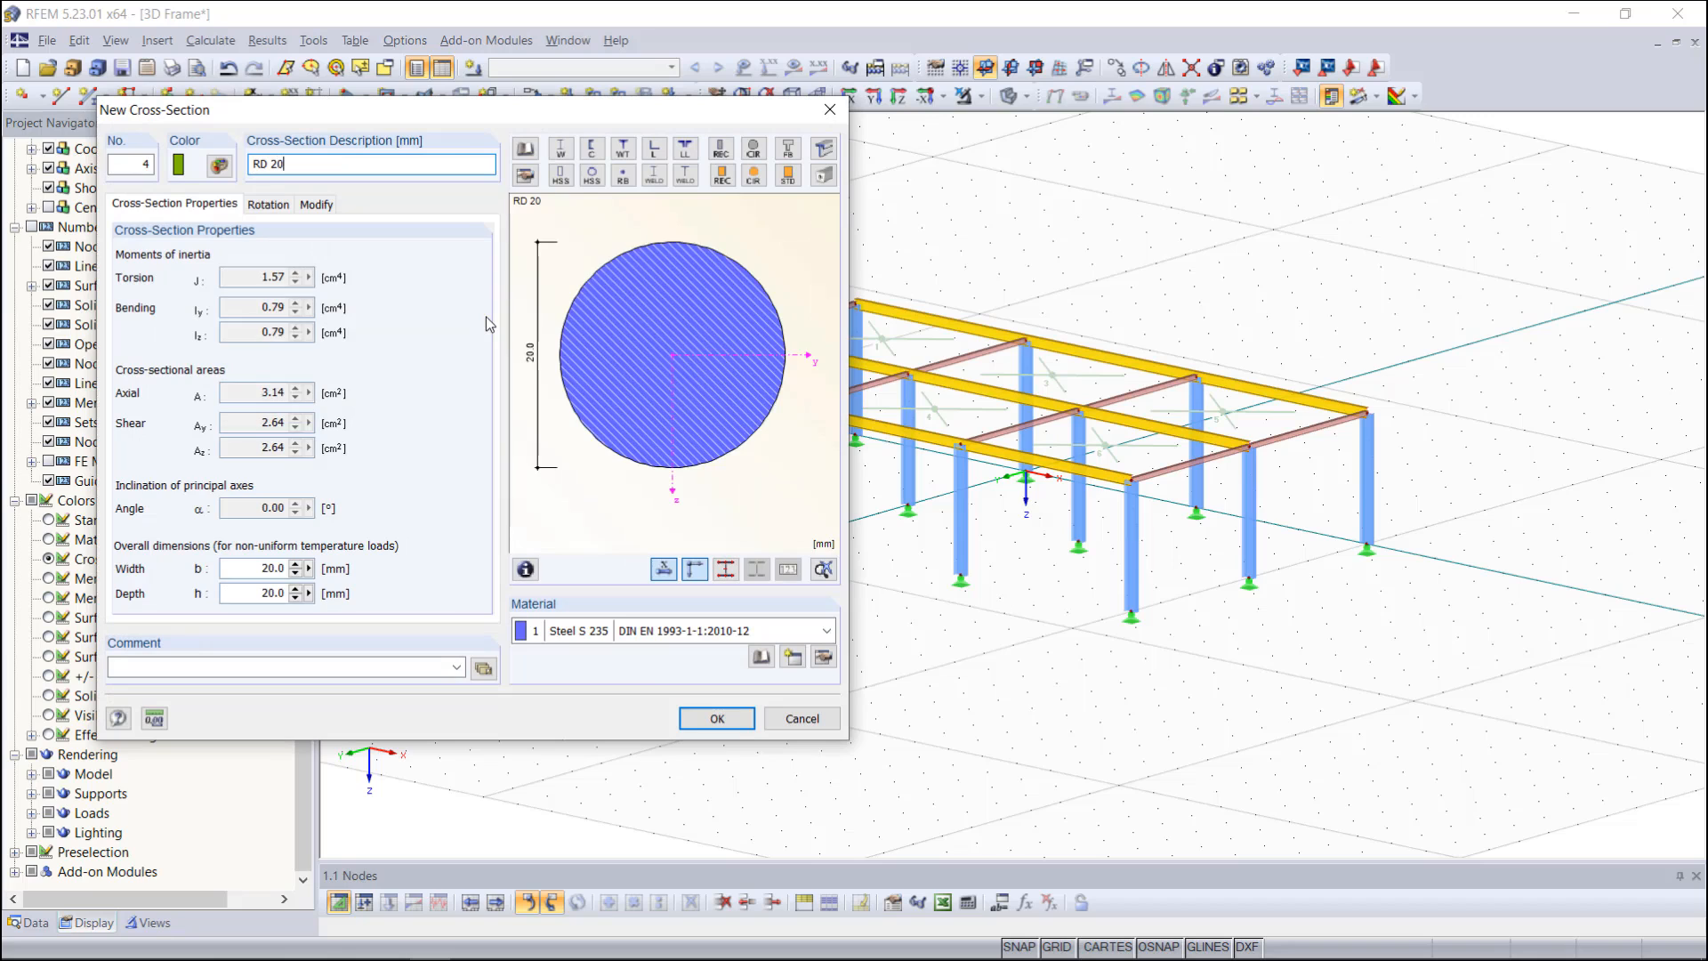
pyautogui.click(716, 718)
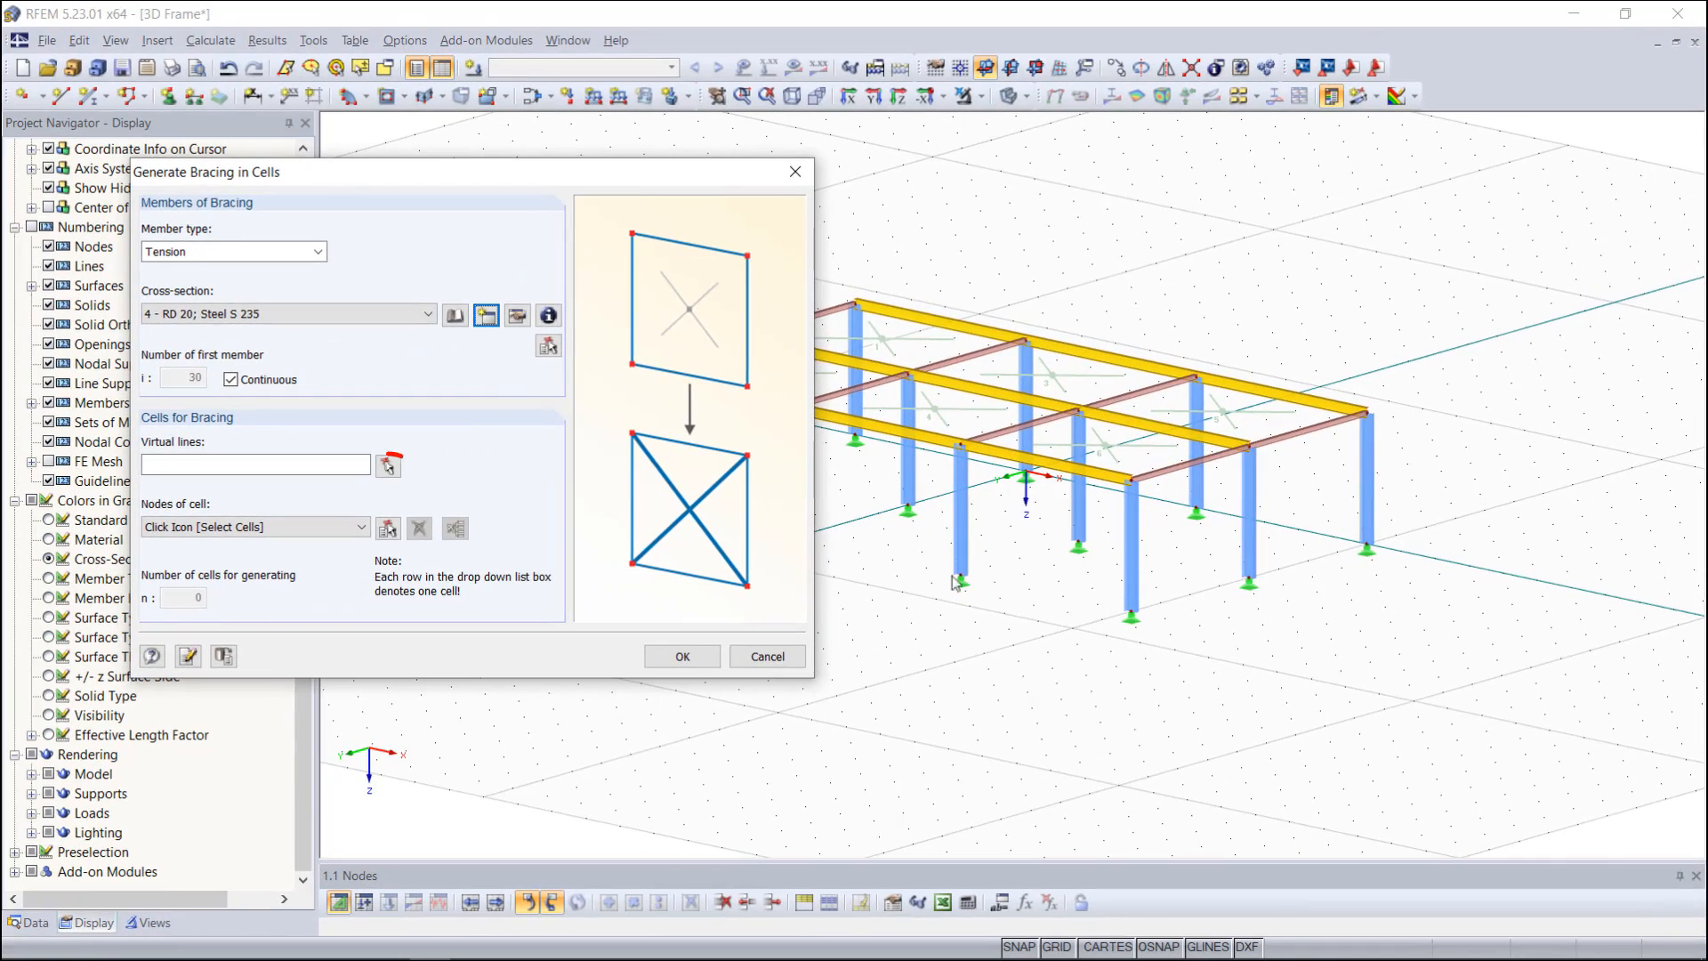
# Define a virtual line between the base nodes 11 and 12 of the last two columns in the front row
pyautogui.click(390, 468)
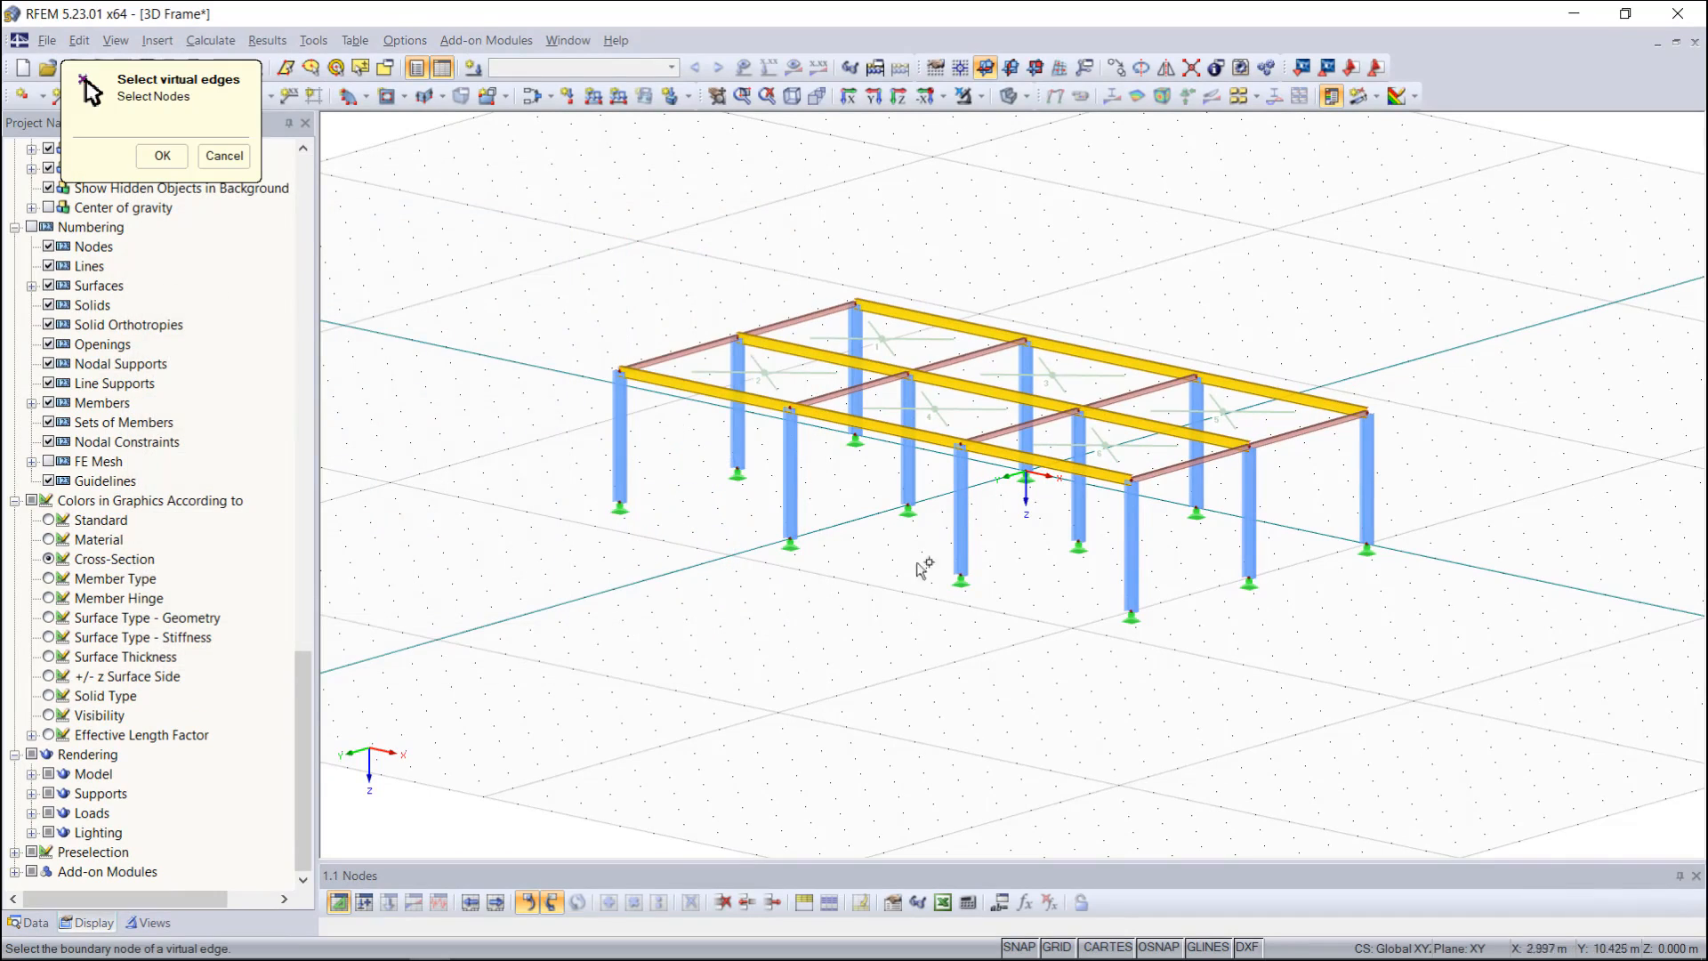
pyautogui.click(963, 574)
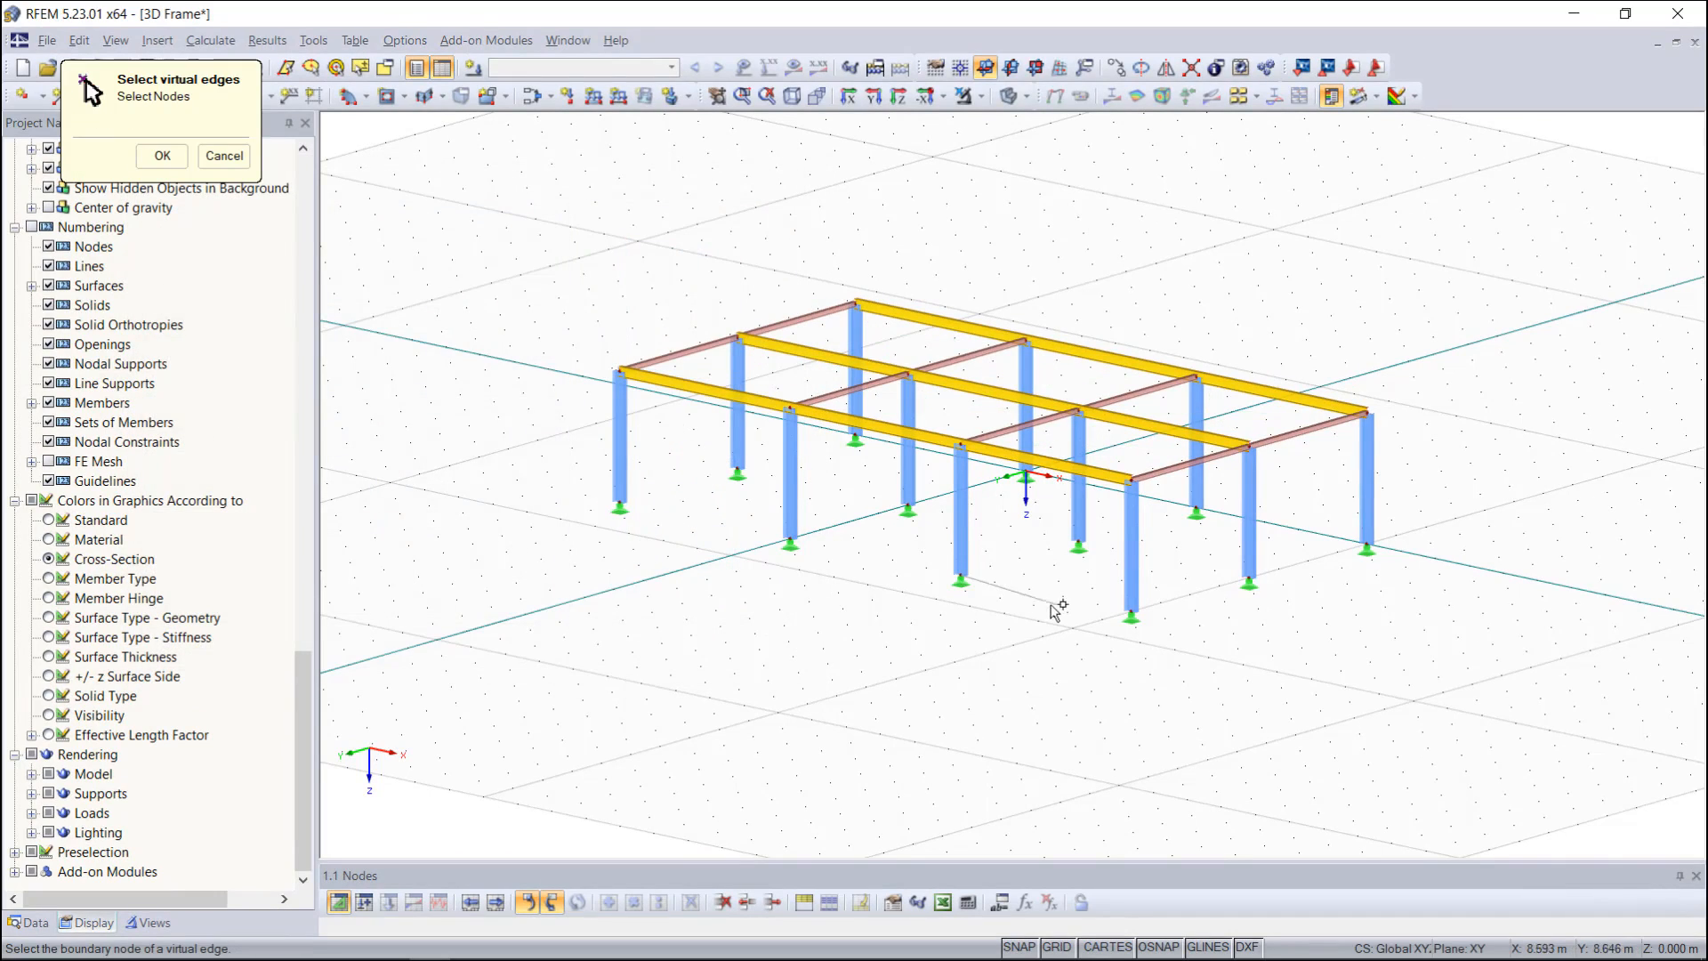
pyautogui.click(1131, 614)
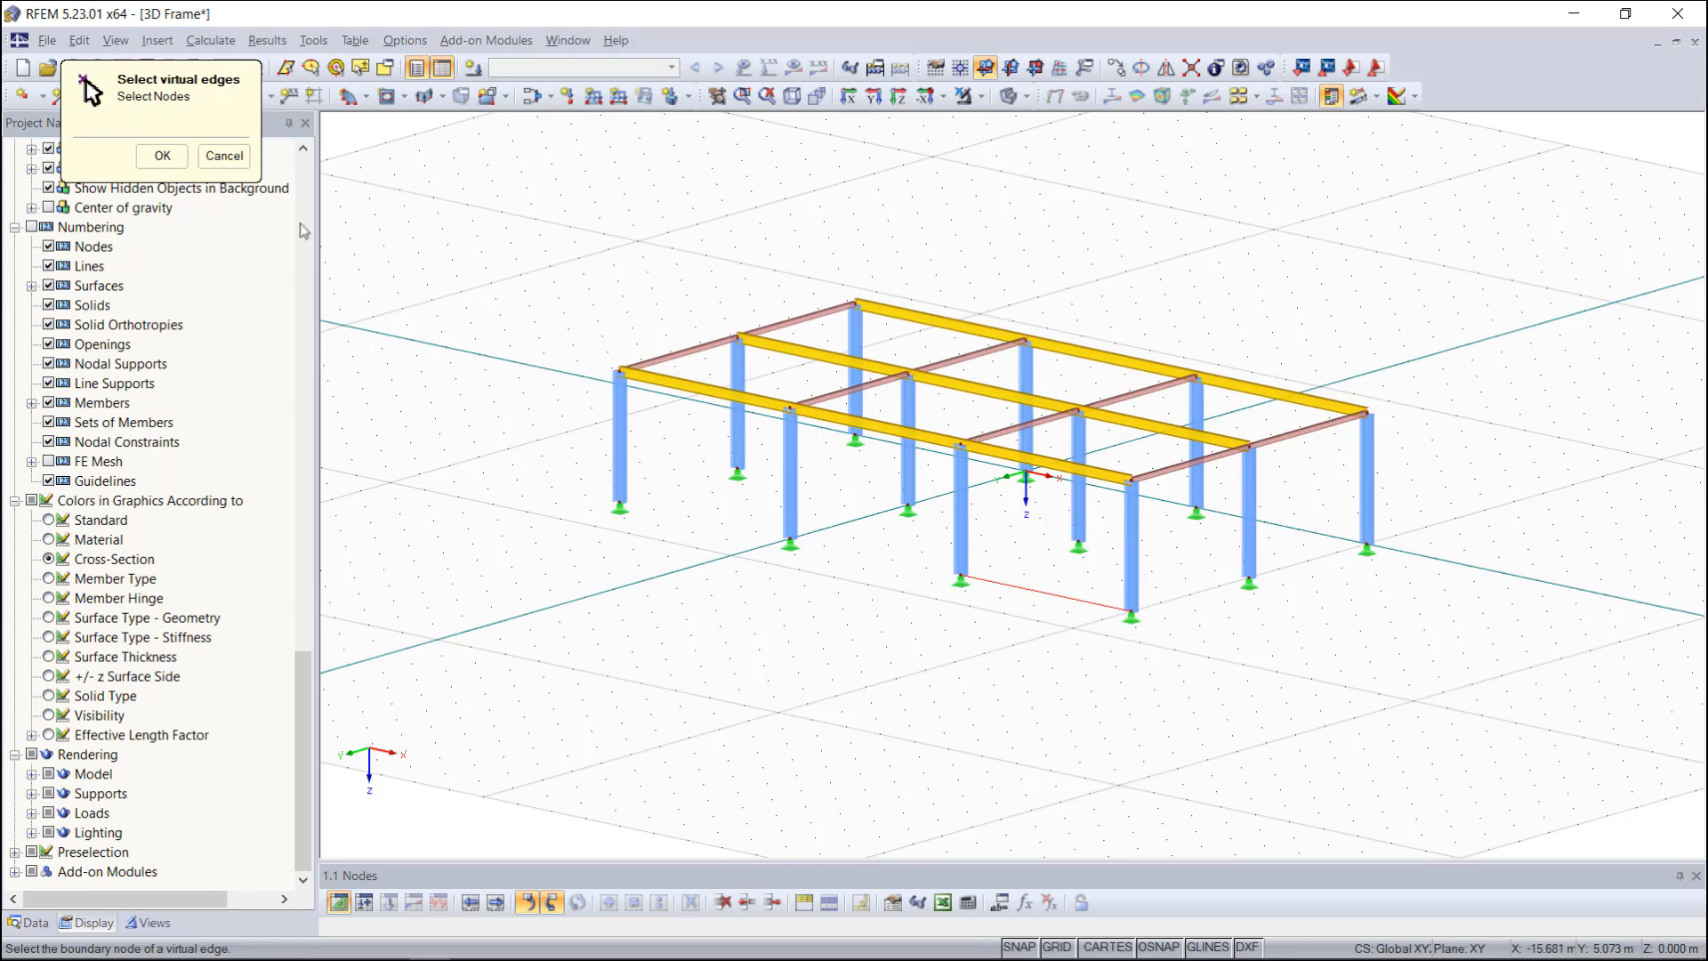
pyautogui.click(162, 156)
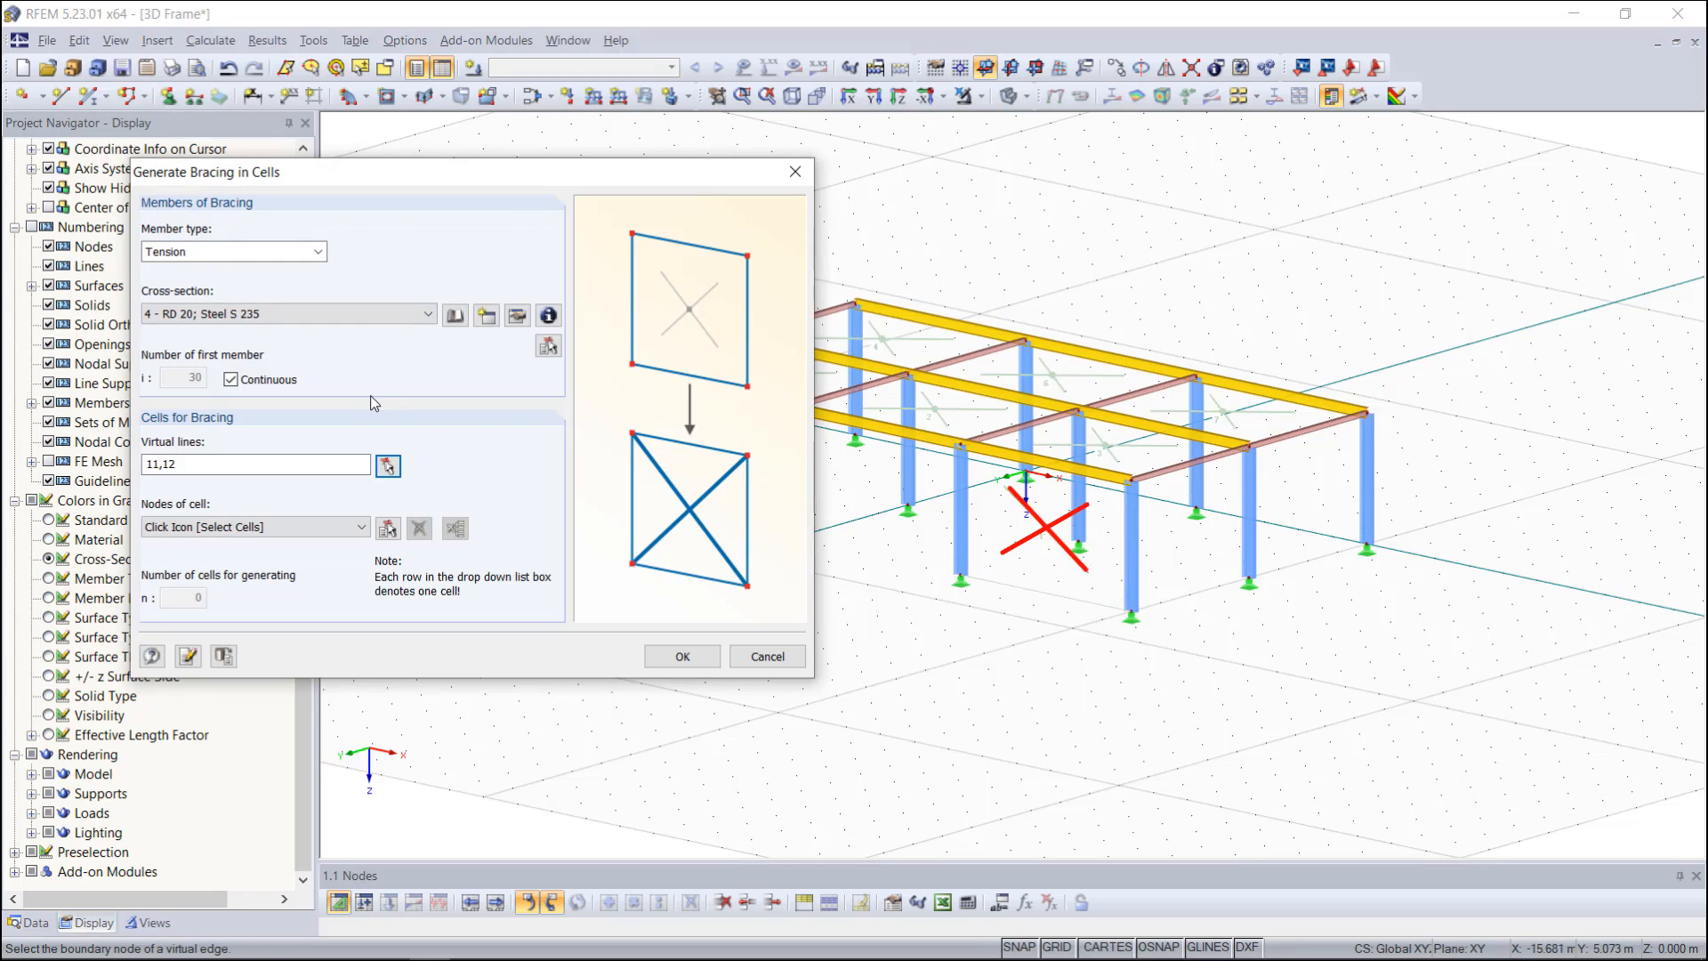
# Select vertical cell 1 and roof cells 3 and 7 in the frame's end bay and generate the bracing in them
pyautogui.click(388, 528)
pyautogui.click(1032, 532)
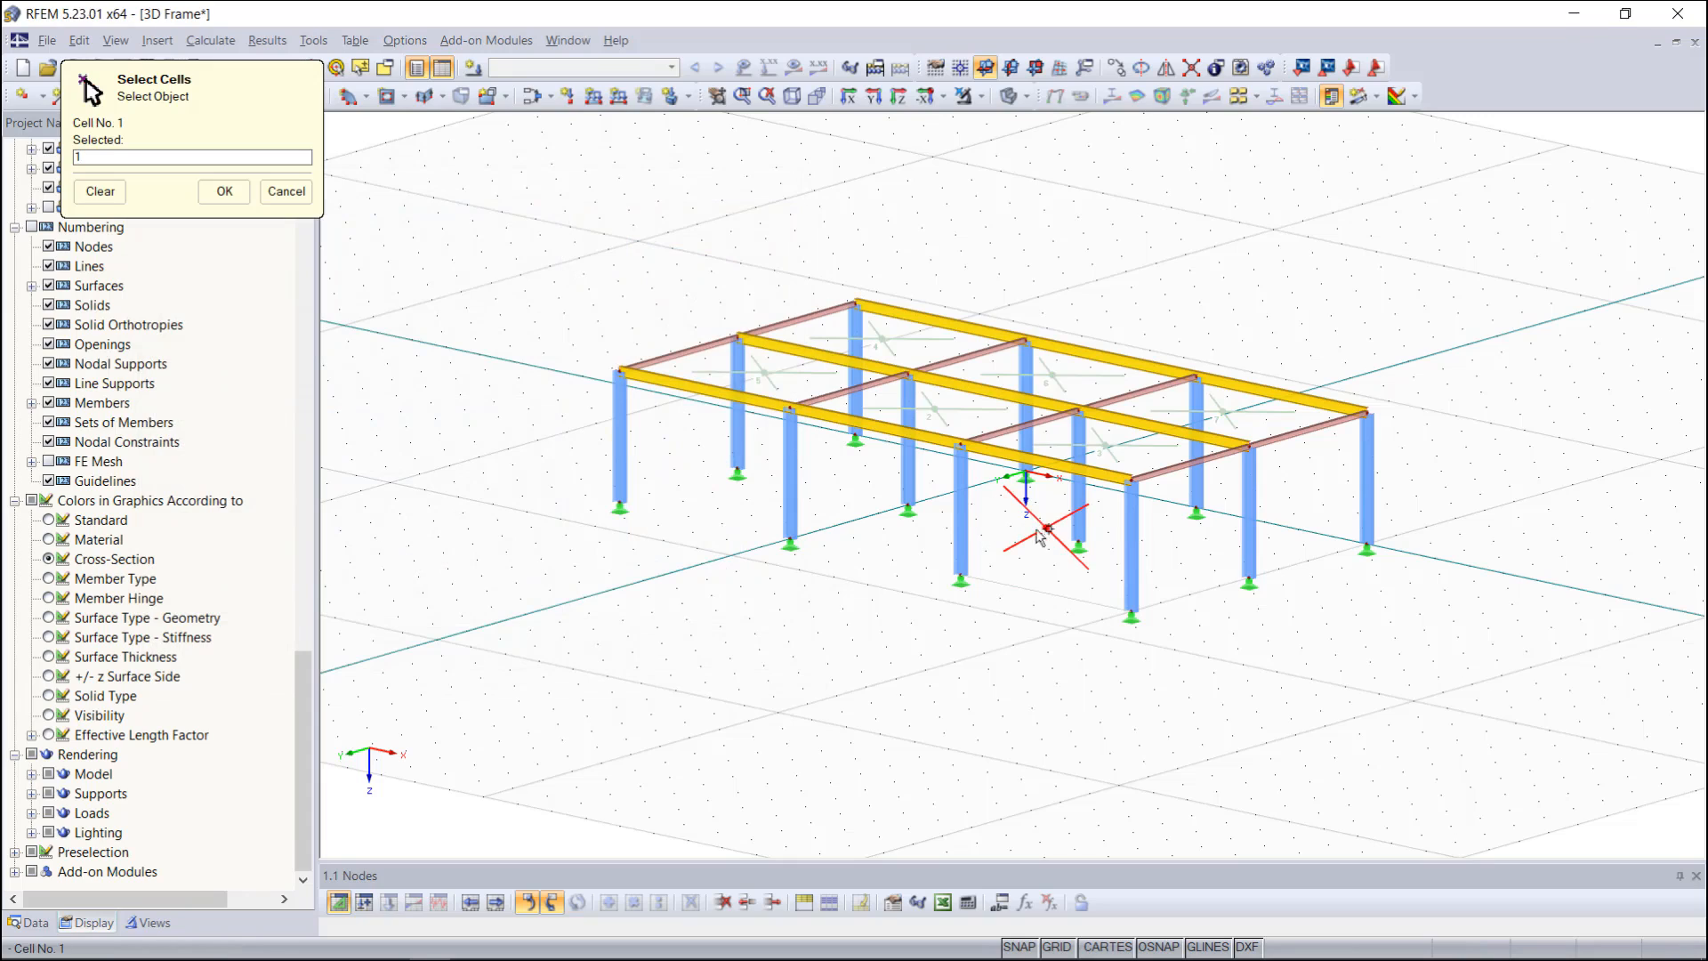
pyautogui.click(1119, 445)
pyautogui.click(1230, 412)
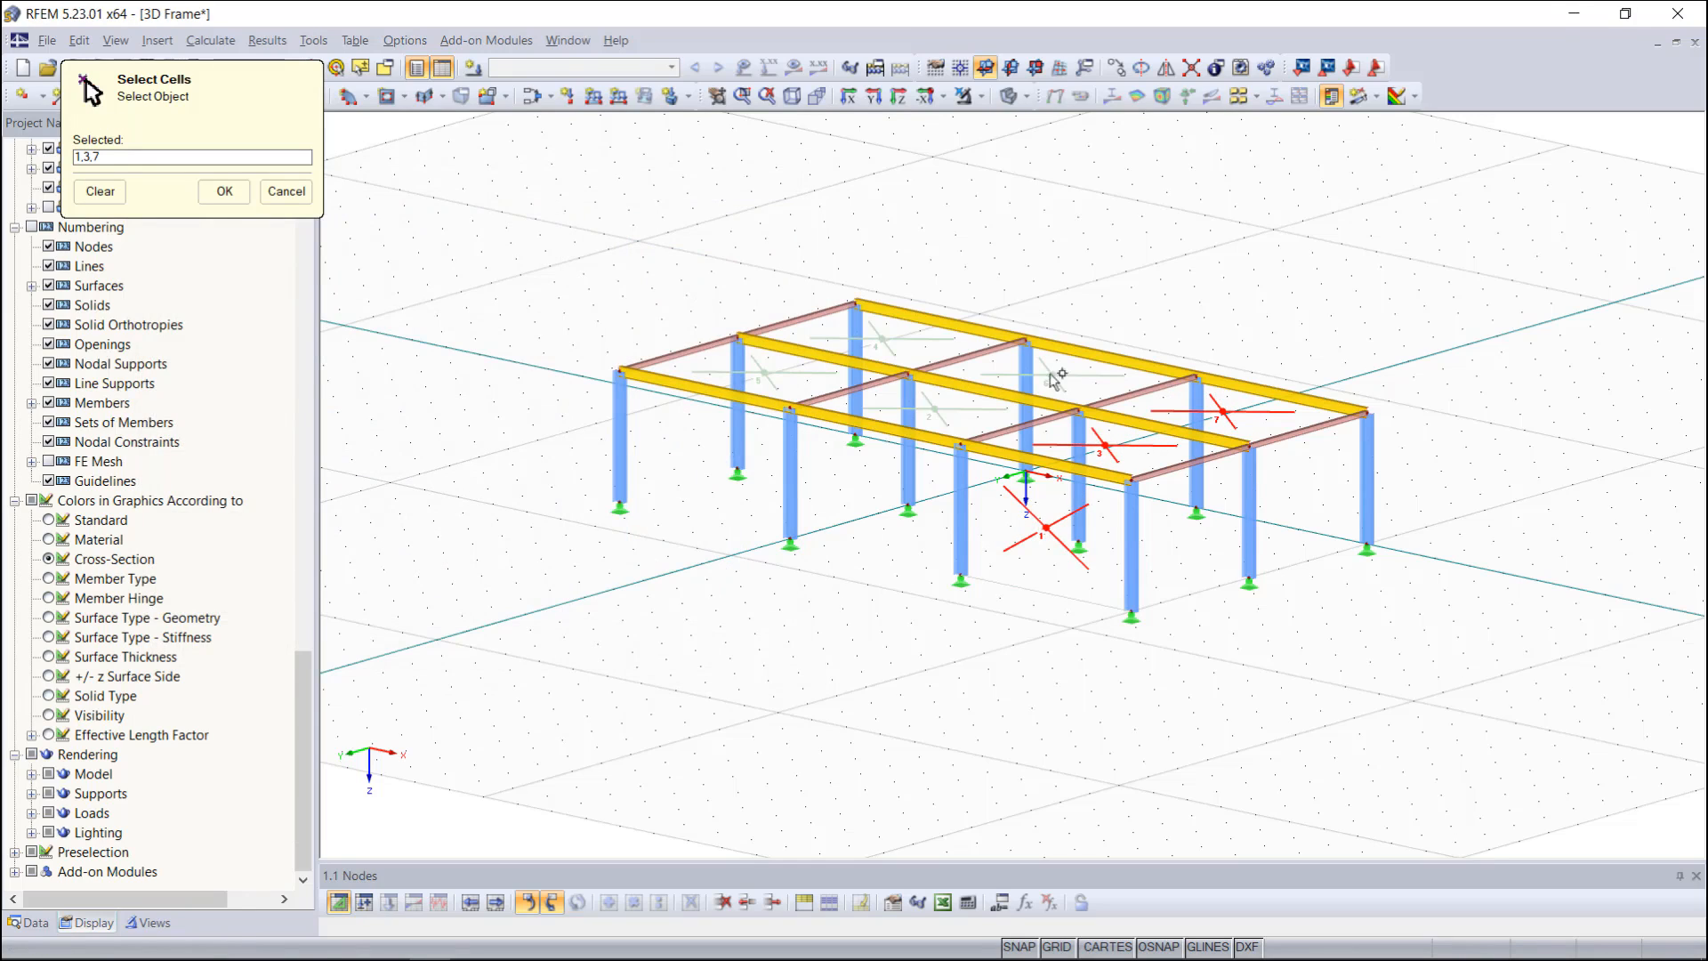
pyautogui.click(222, 192)
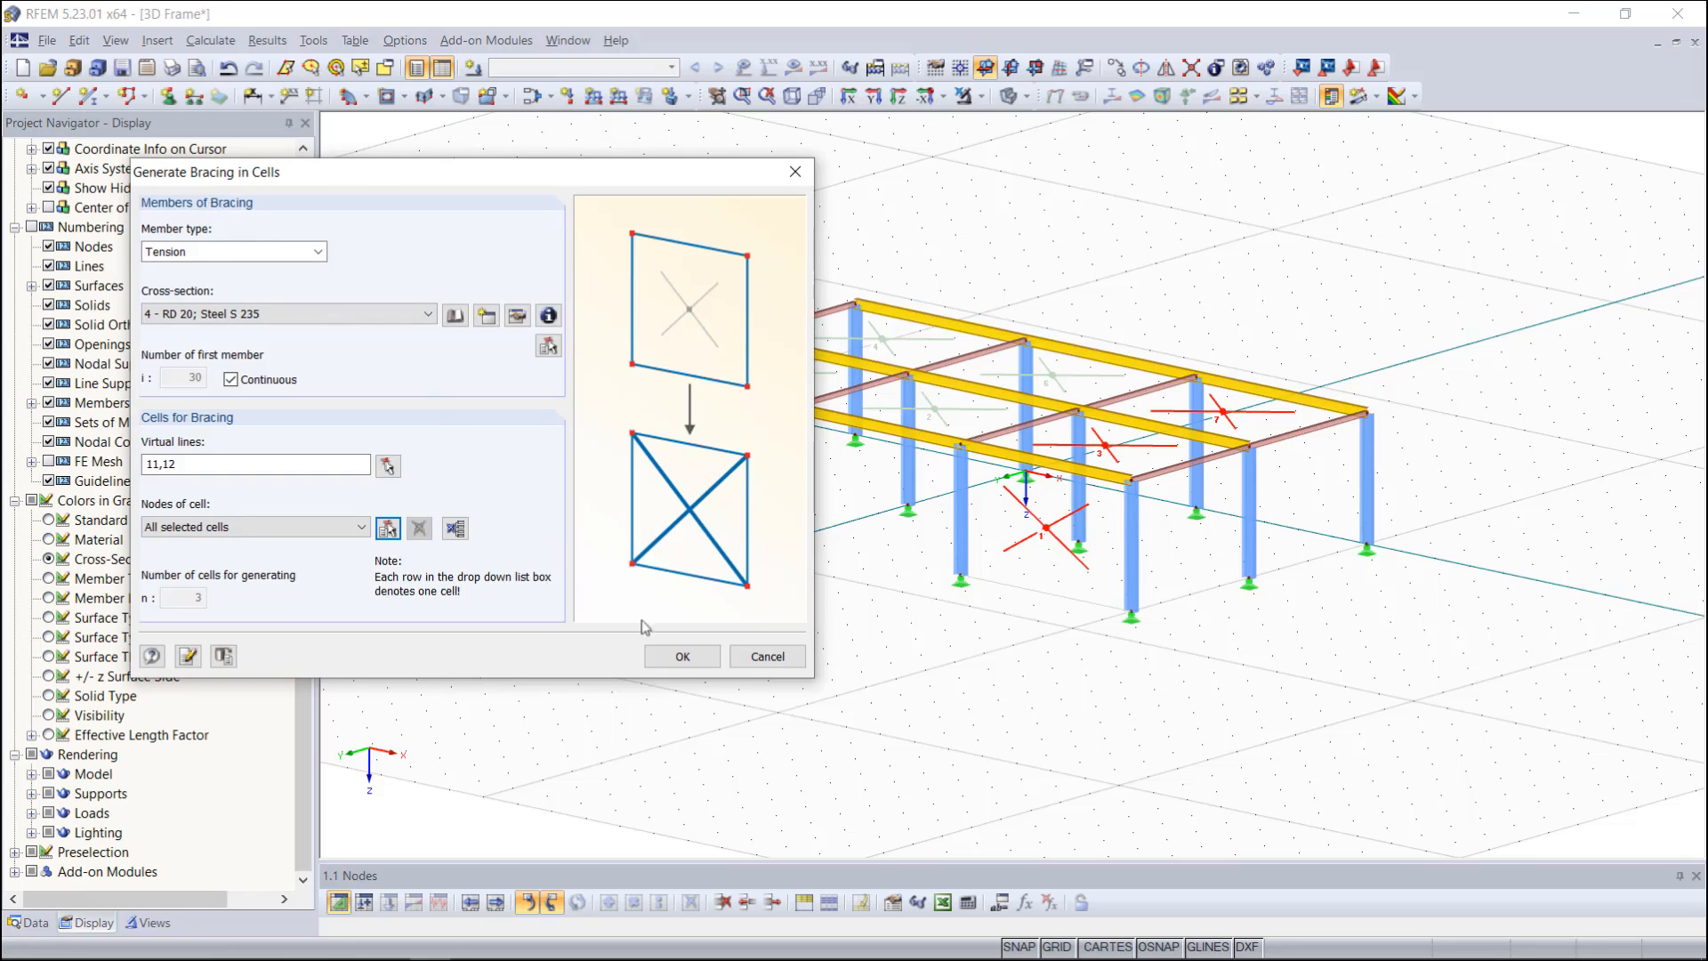
pyautogui.click(682, 656)
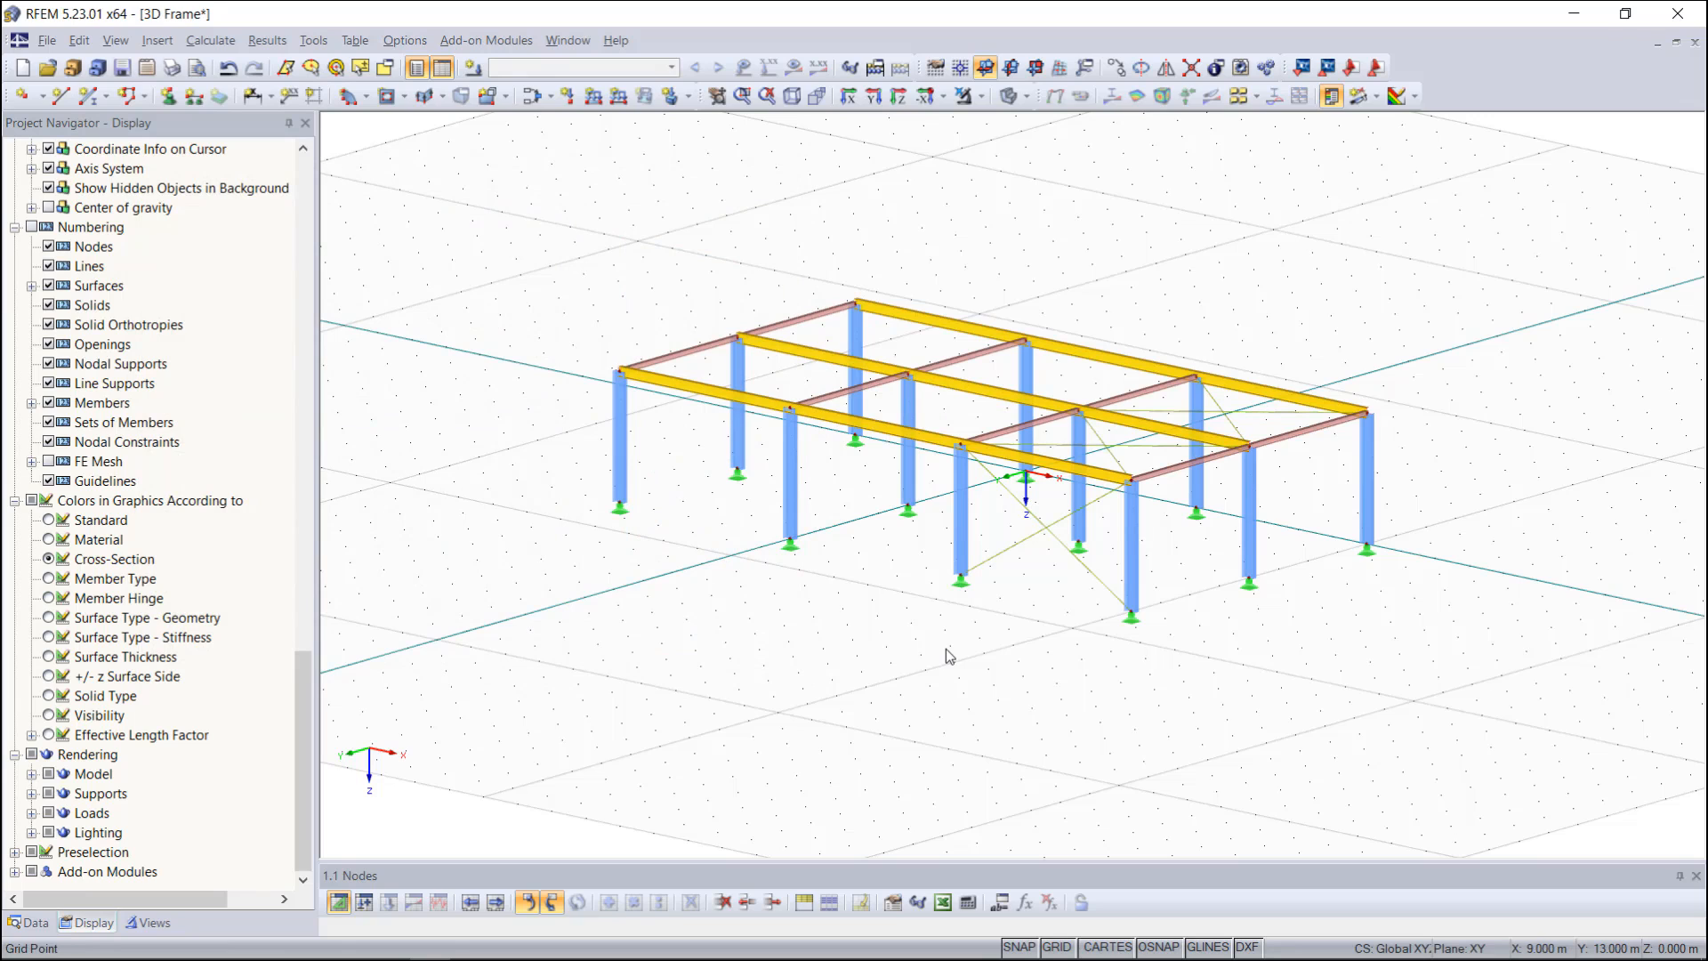
pyautogui.scroll(1, 946, 648)
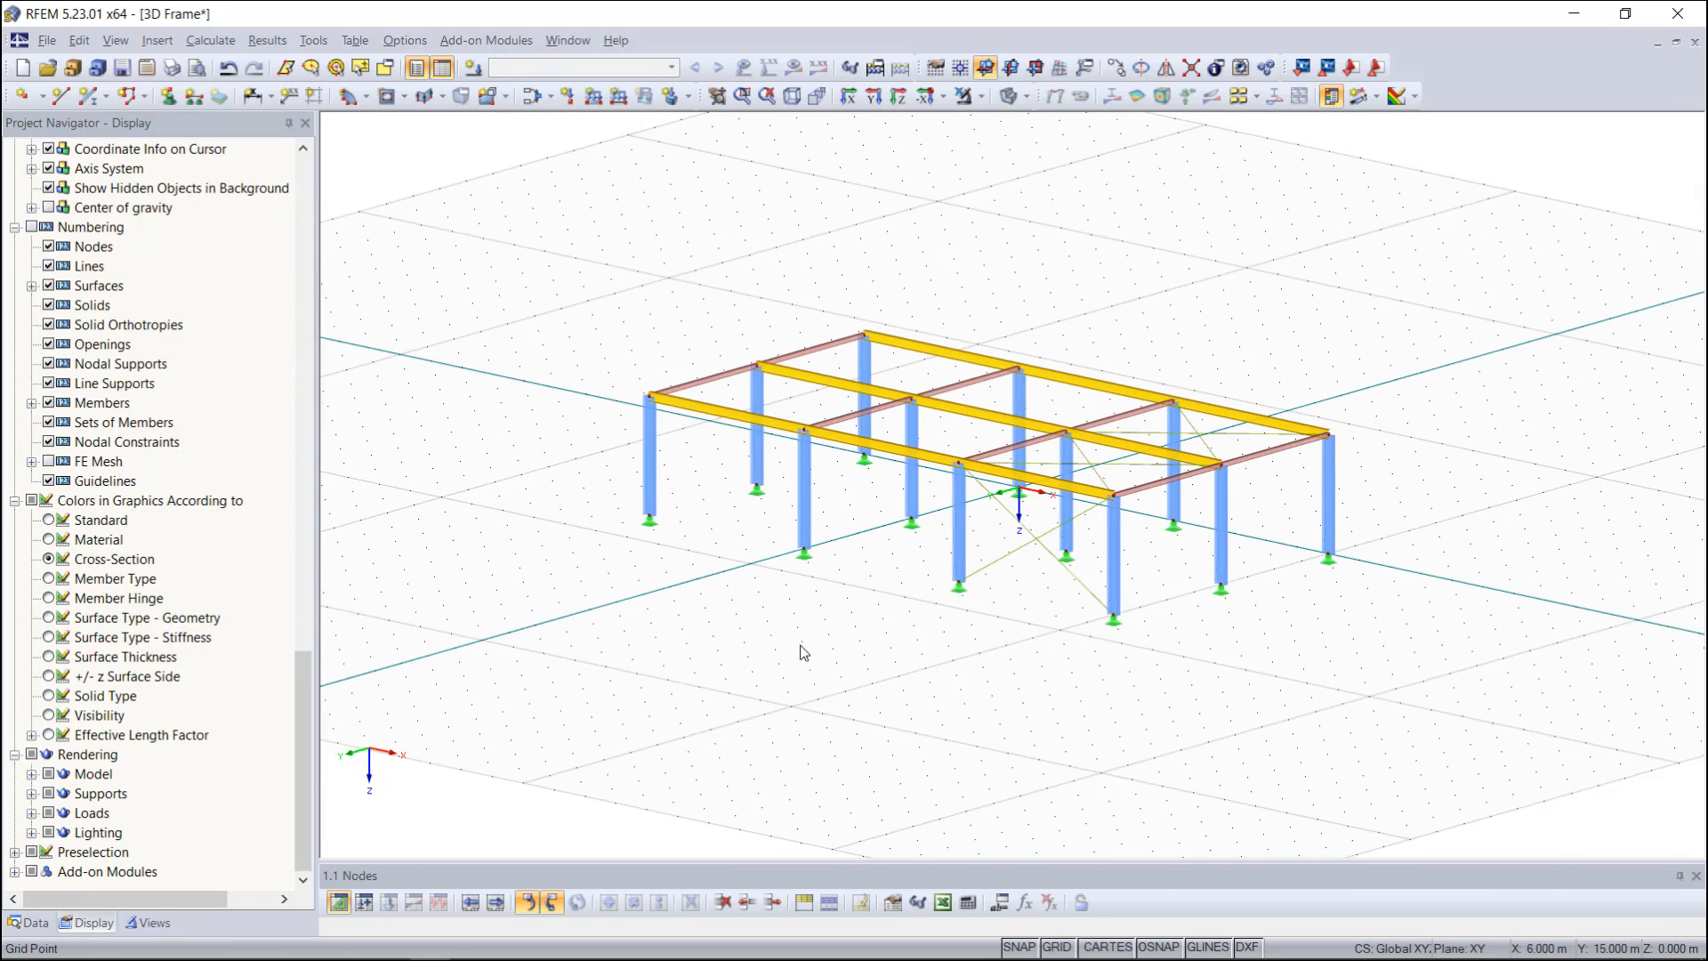
pyautogui.scroll(1, 943, 649)
pyautogui.keyDown('ctrl'); pyautogui.moveTo(944, 650); pyautogui.dragTo(941, 645, button='middle'); pyautogui.keyUp('ctrl')
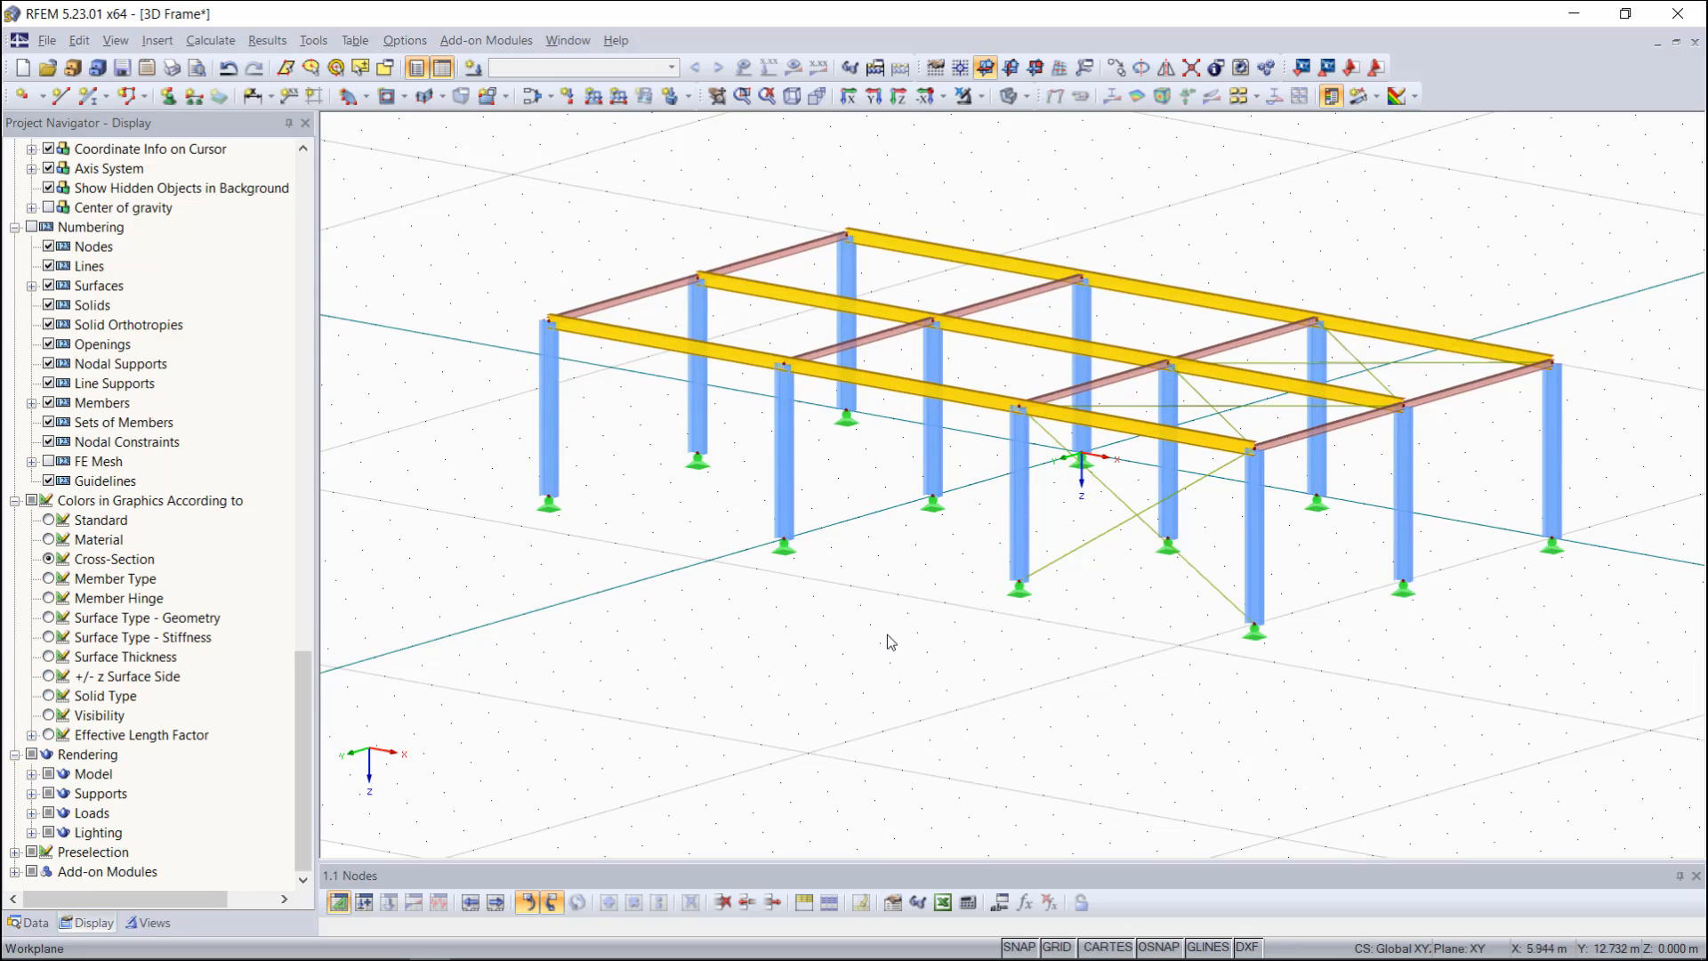